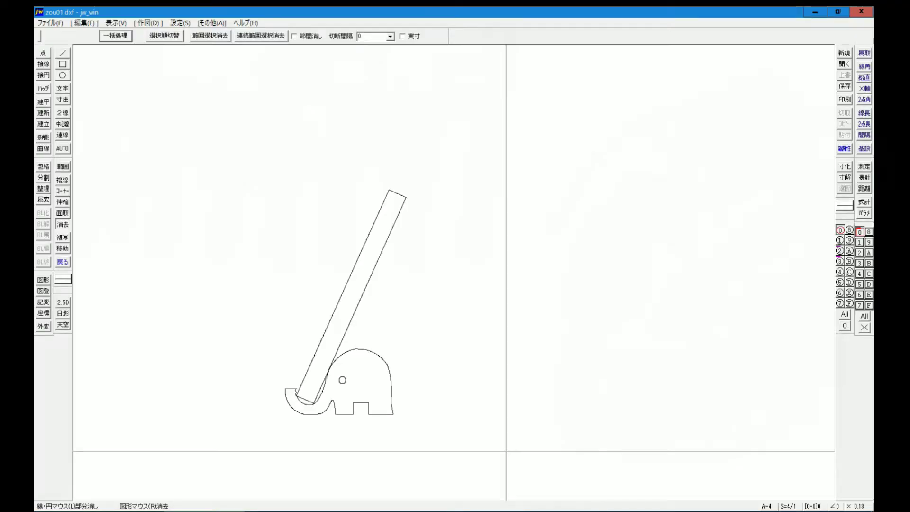
Step: Erase the slanted phone-rest stick in Jw_cad, leaving only the elephant outline and its eye
scroll(371, 412, "up", 1)
scroll(372, 408, "up", 1)
scroll(325, 393, "up", 2)
scroll(311, 384, "up", 1)
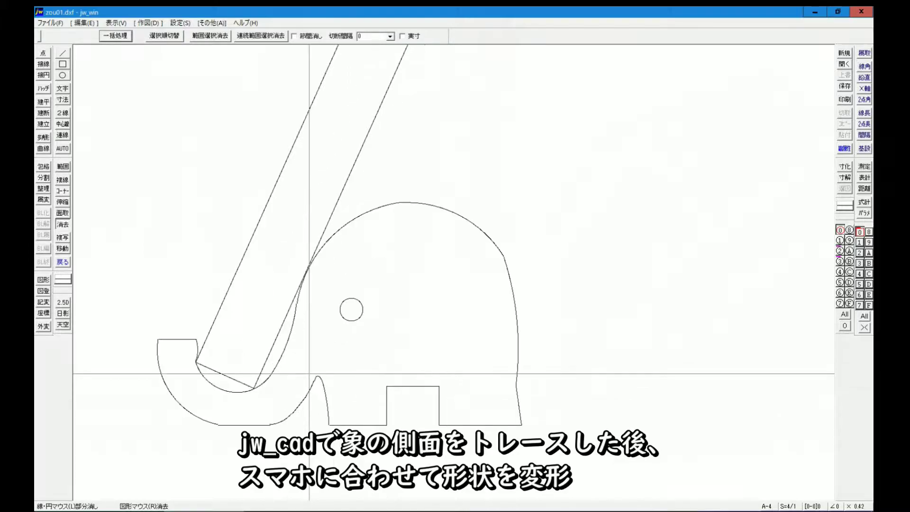
scroll(284, 374, "down", 2)
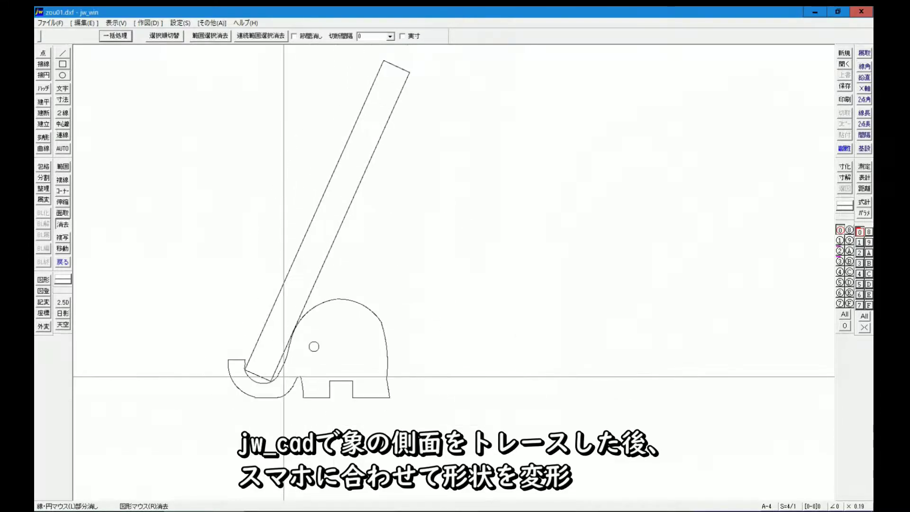
scroll(284, 377, "down", 1)
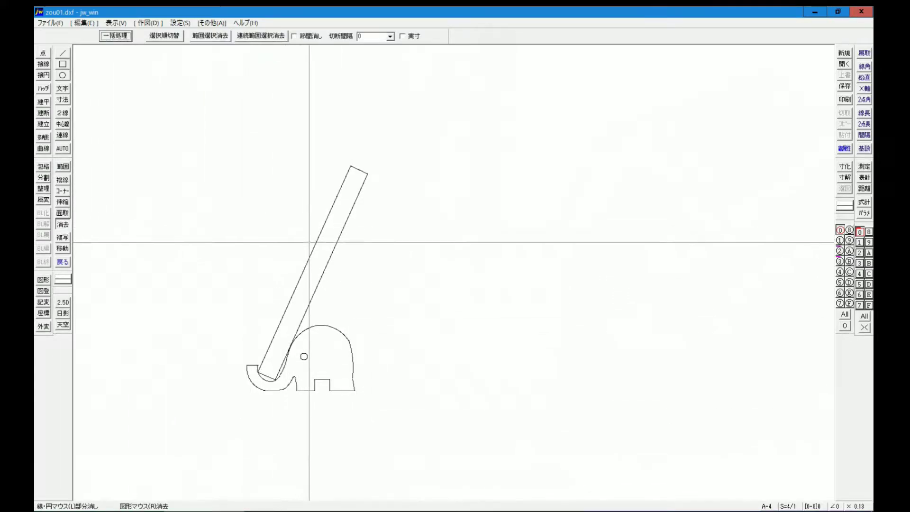
right_click(315, 246)
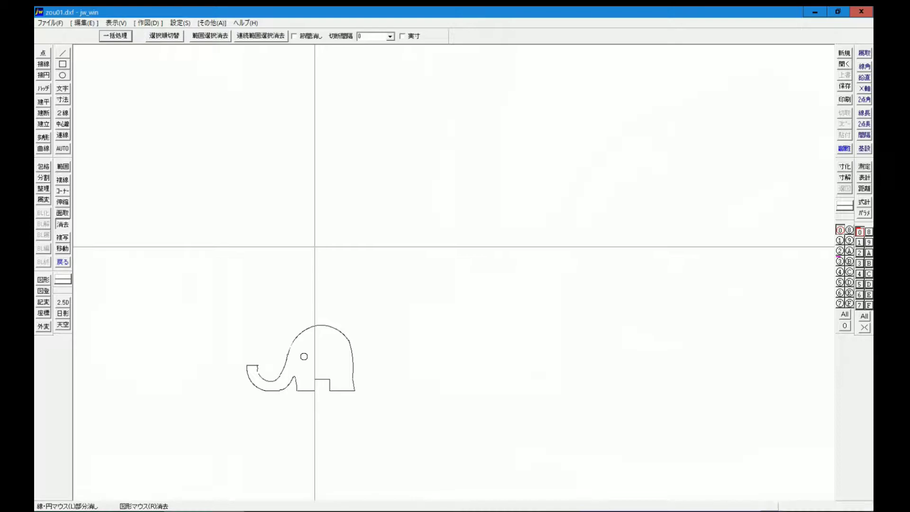
scroll(234, 434, "up", 1)
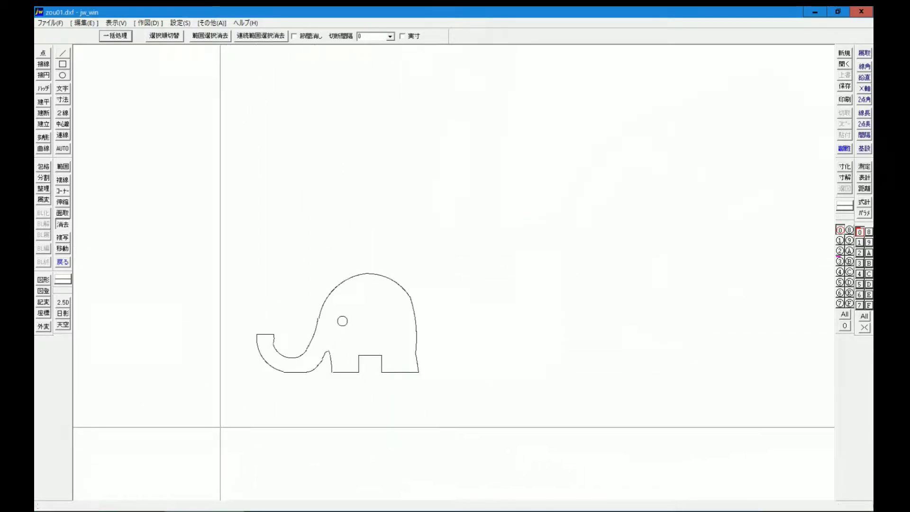
scroll(251, 381, "up", 1)
scroll(282, 360, "up", 1)
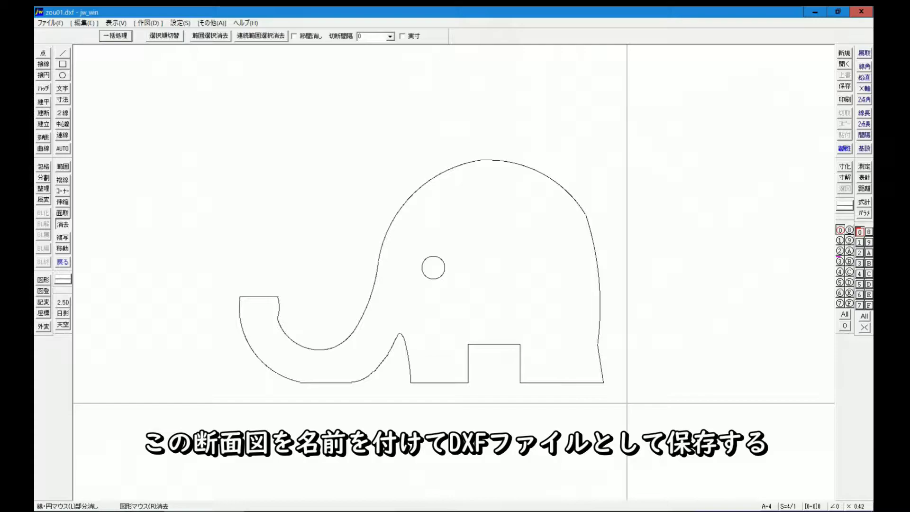
Step: Save the Jw_cad elephant outline as a DXF file via Save As
left_click(52, 23)
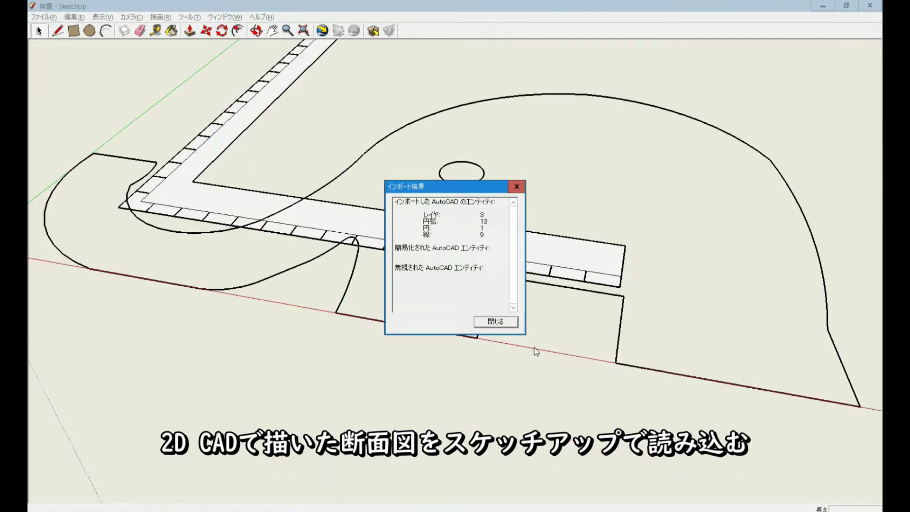
Step: Dismiss the import summary and move the imported elephant outline clear of the L-shaped ruler
left_click(495, 322)
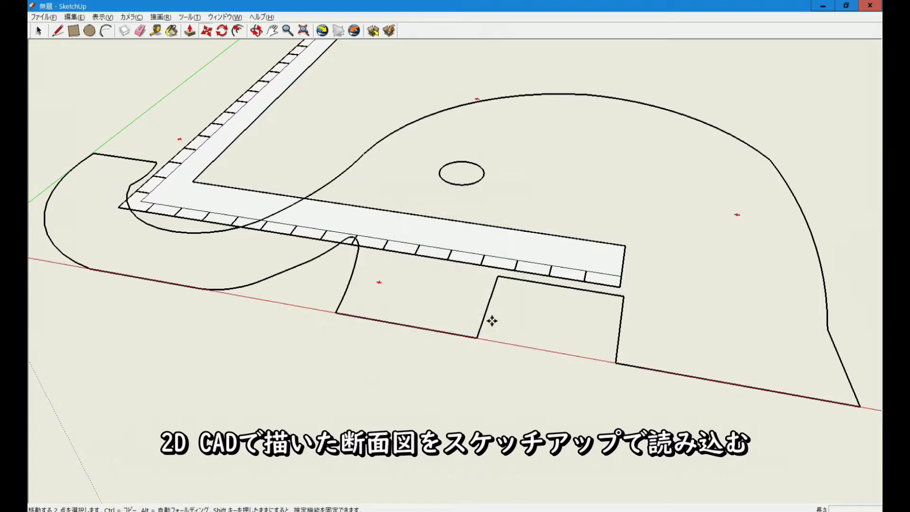
scroll(493, 321, "down", 2)
scroll(489, 321, "down", 2)
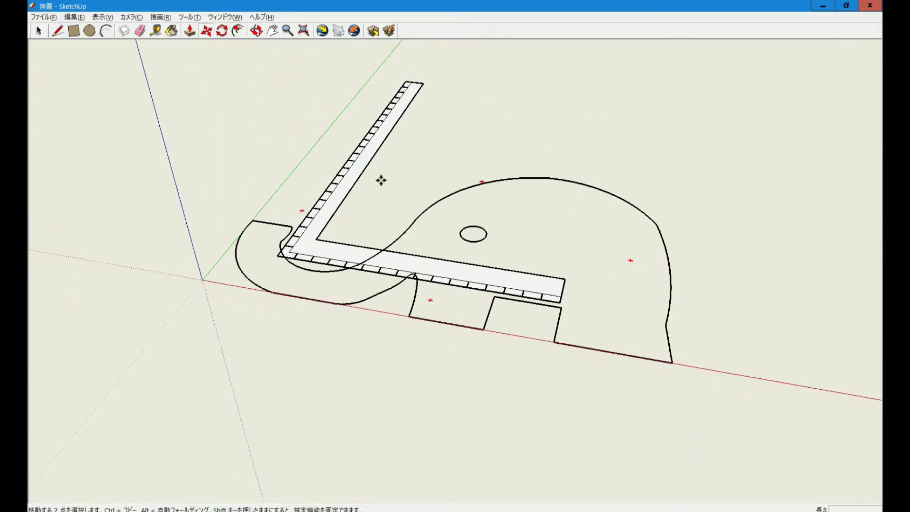
left_click(495, 234)
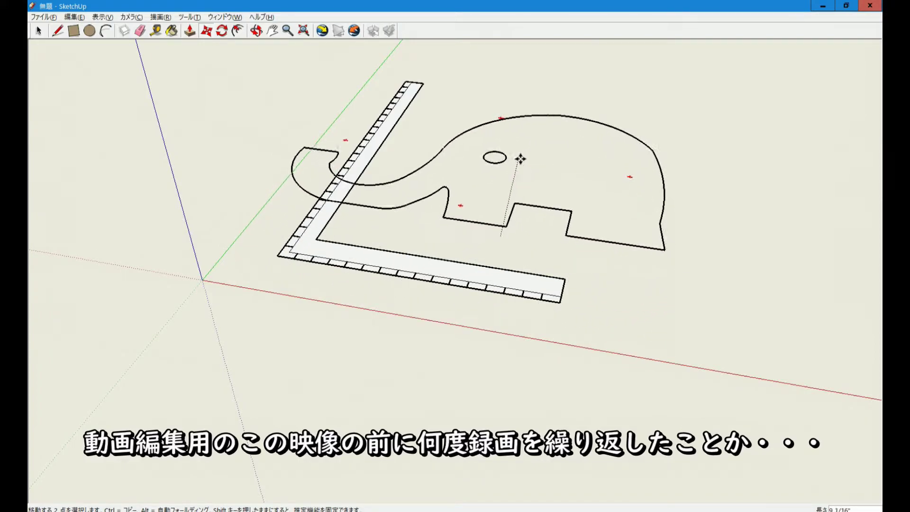
left_click(525, 171)
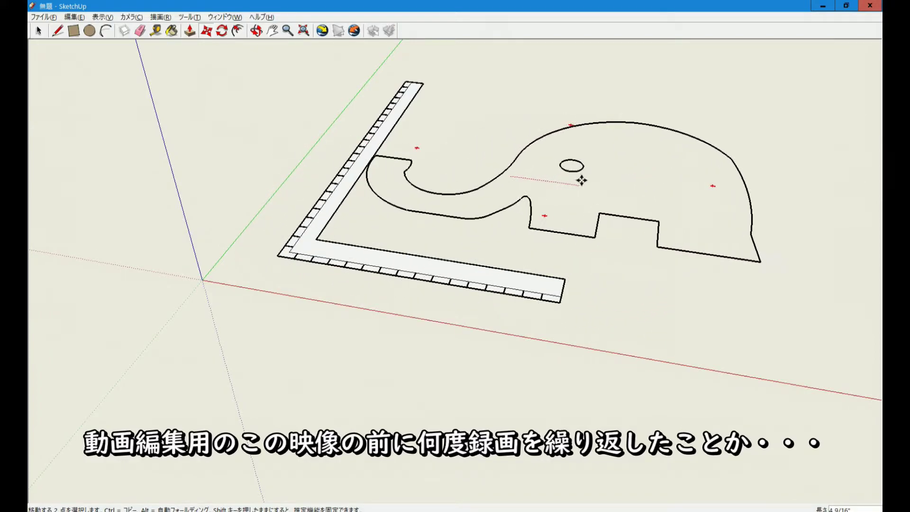
left_click(622, 190)
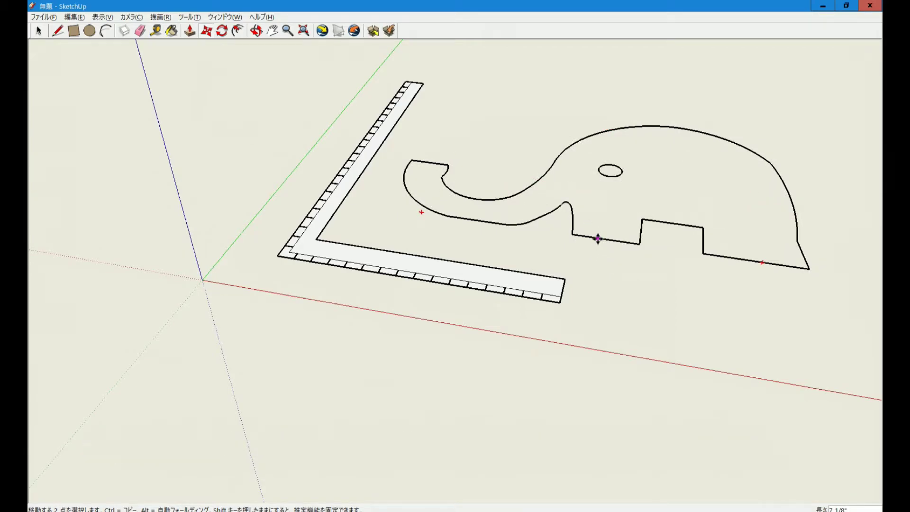
left_click(38, 31)
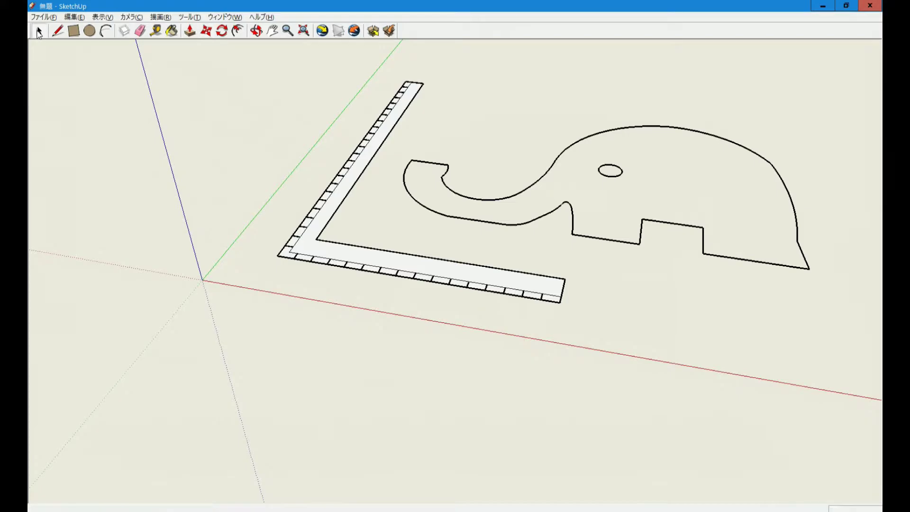
Step: Select all edges inside the elephant group and fill them with a face using Make Faces 1.1
double_click(615, 243)
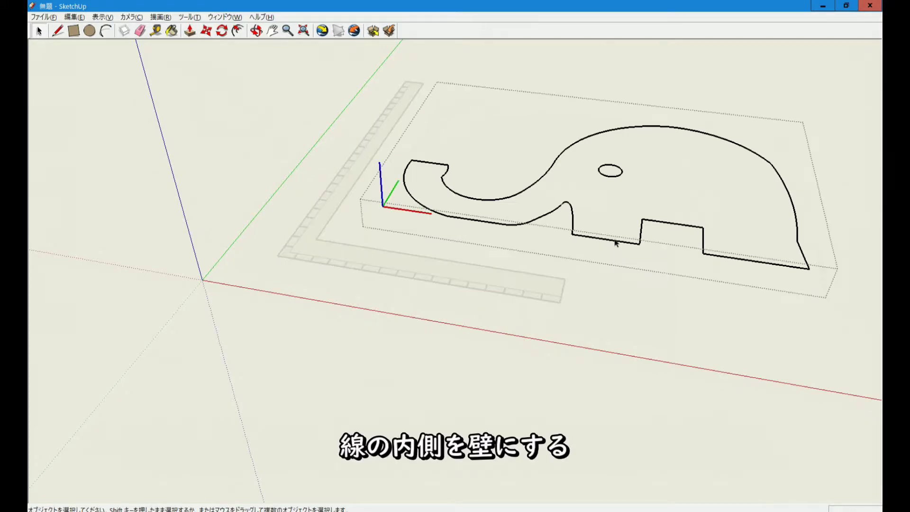
mouse_move(363, 87)
left_mouse_down()
mouse_move(827, 294)
mouse_move(806, 301)
left_mouse_up()
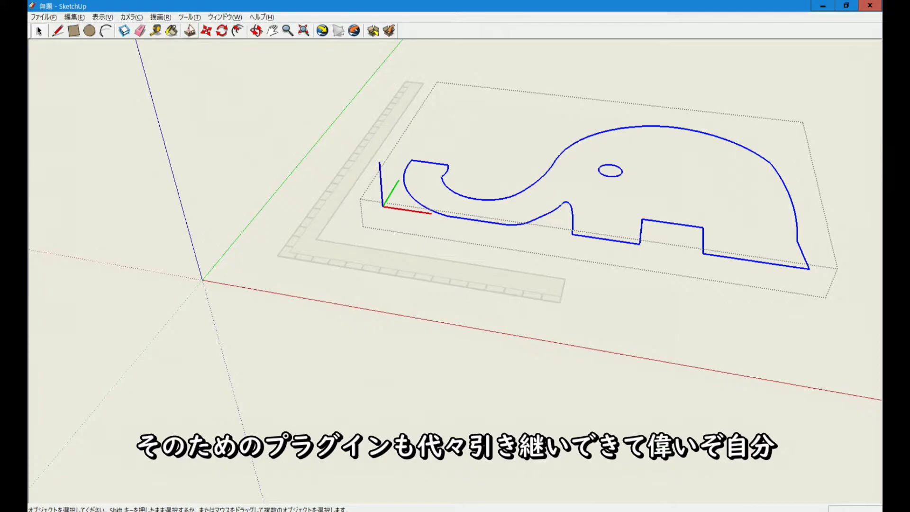
left_click(190, 18)
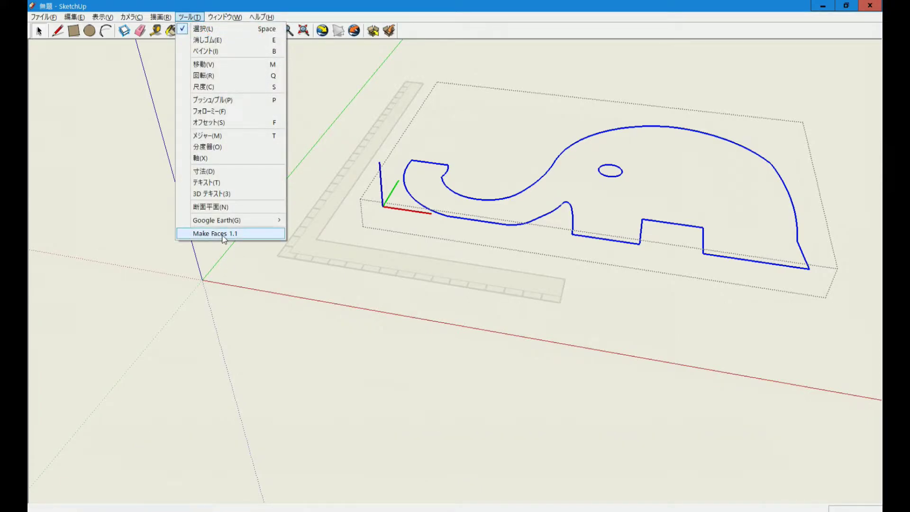
left_click(223, 234)
left_click(454, 303)
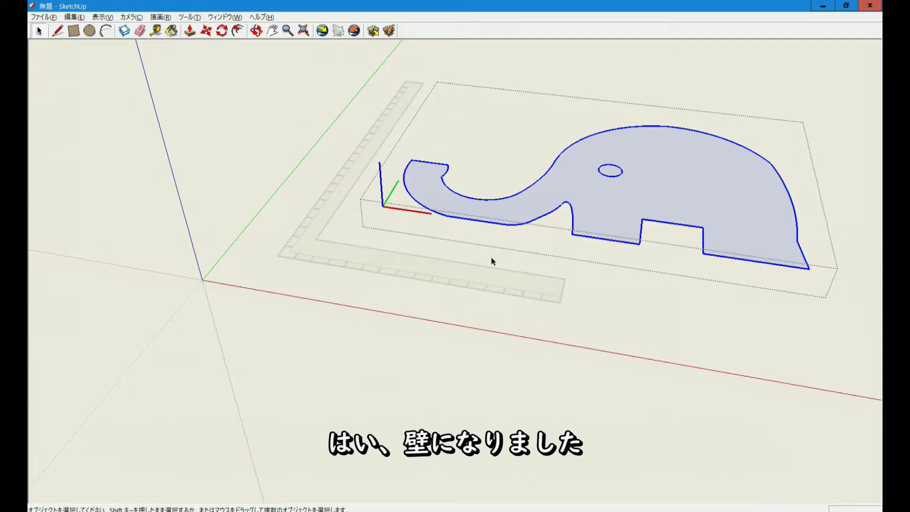
left_click(492, 261)
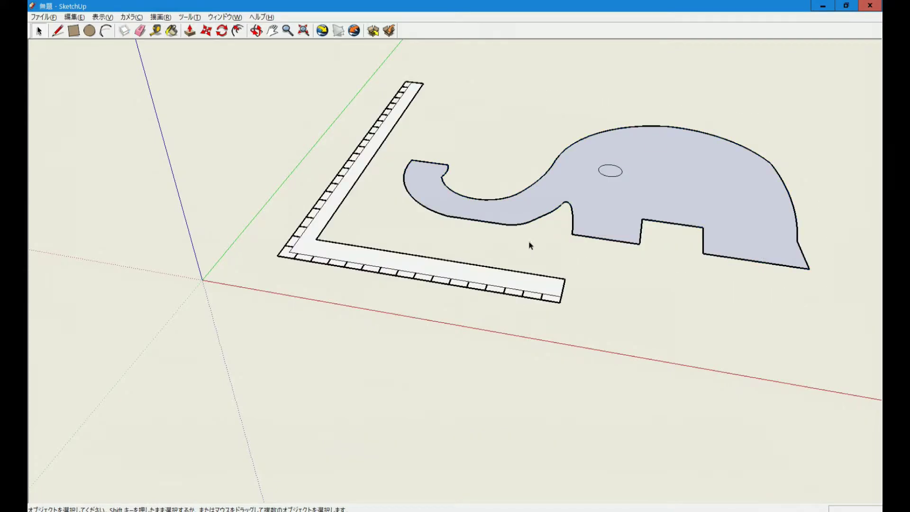
Step: Orbit and zoom in close to the elephant's eye
scroll(523, 245, "up", 1)
scroll(524, 245, "down", 2)
scroll(524, 245, "down", 1)
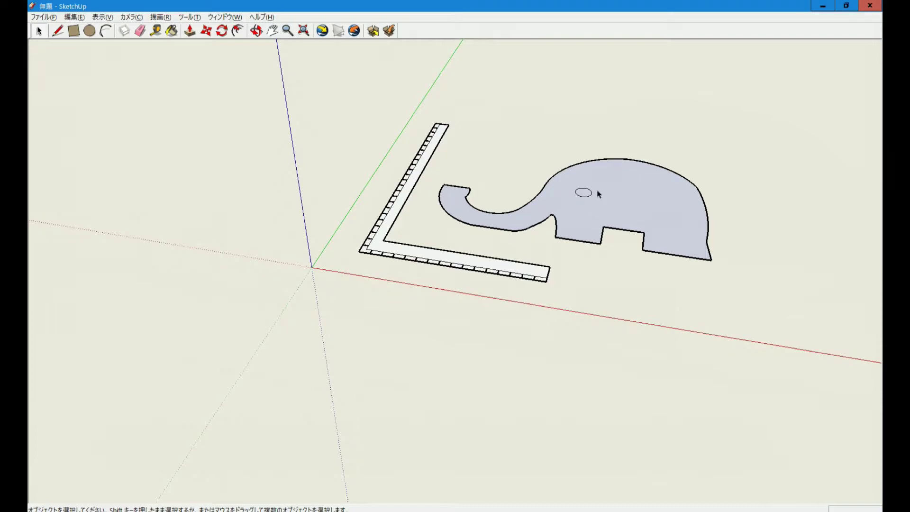
mouse_move(739, 199)
middle_mouse_down()
mouse_move(748, 201)
mouse_move(731, 234)
mouse_move(694, 261)
mouse_move(685, 237)
mouse_move(695, 226)
mouse_move(656, 207)
middle_mouse_up()
scroll(599, 222, "up", 1)
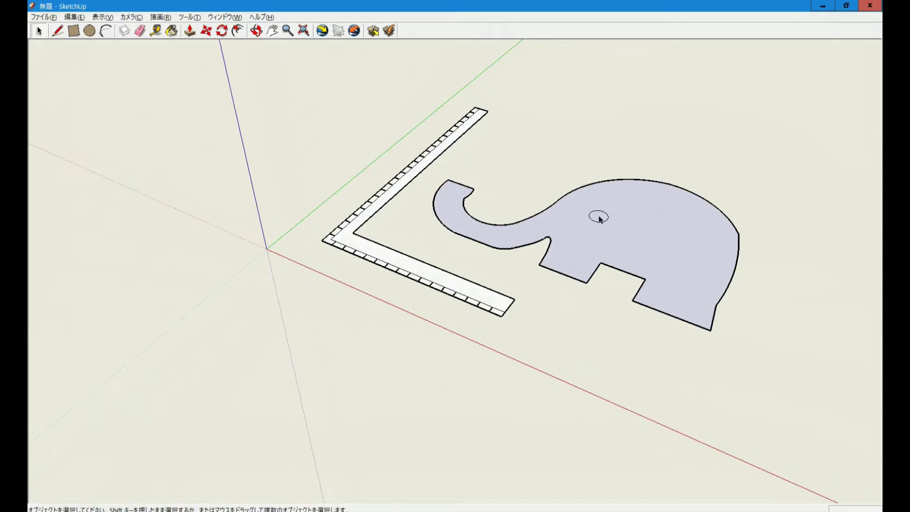
scroll(600, 221, "up", 2)
scroll(600, 222, "up", 2)
scroll(600, 222, "up", 1)
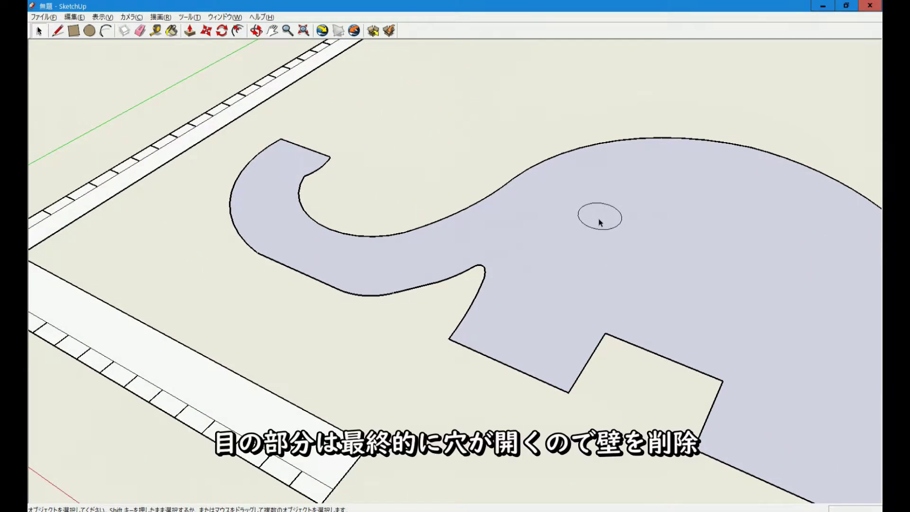
Step: Delete the face inside the elephant's eye within its group, leaving an open hole
triple_click(600, 222)
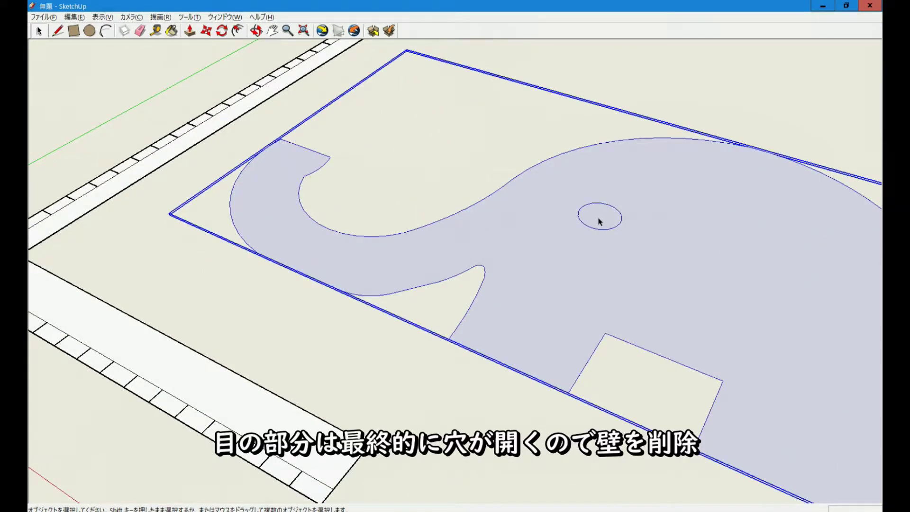
double_click(600, 222)
left_click(600, 222)
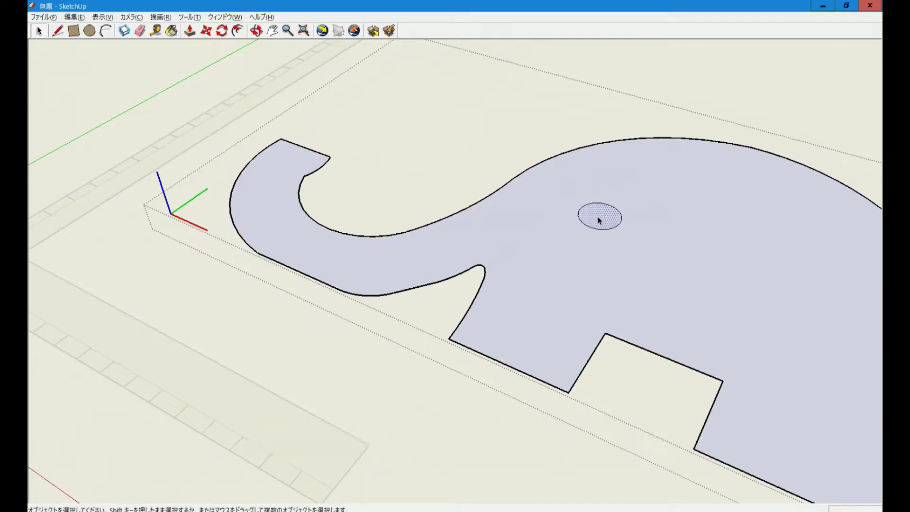
key("Delete")
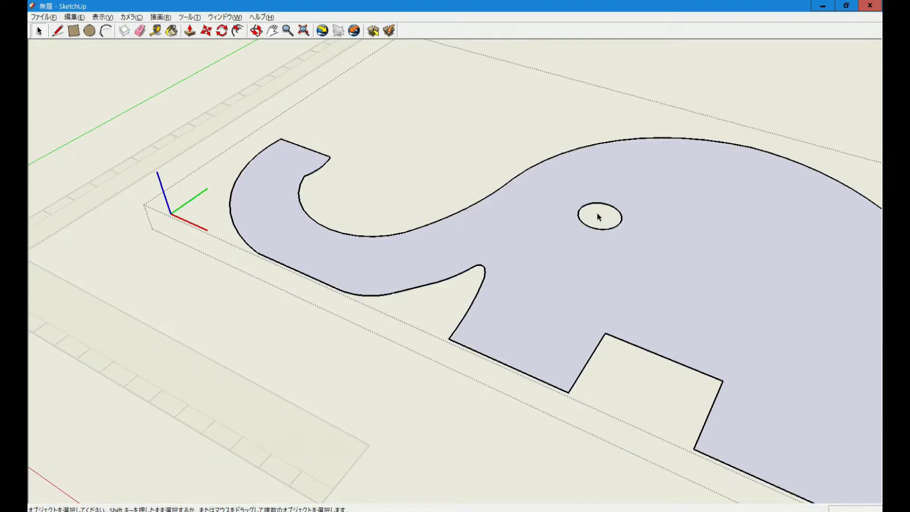
scroll(599, 217, "down", 1)
scroll(598, 218, "down", 2)
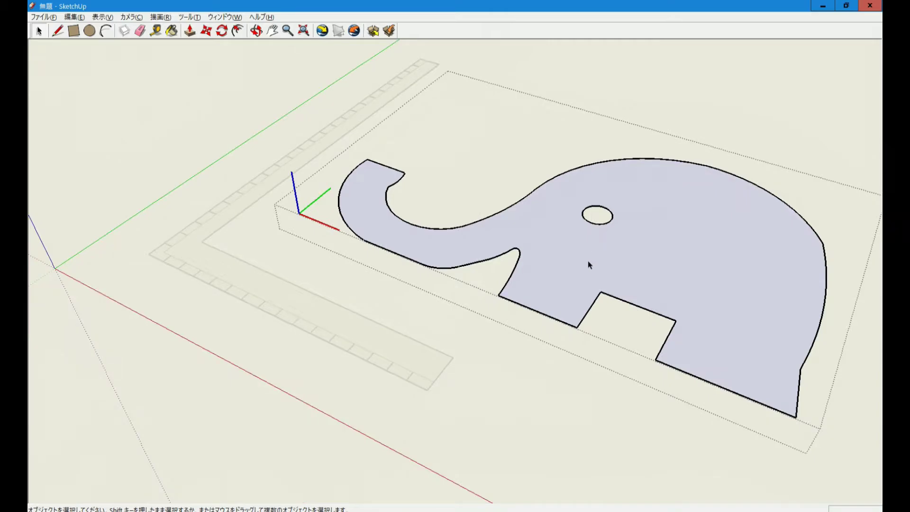
scroll(585, 259, "down", 1)
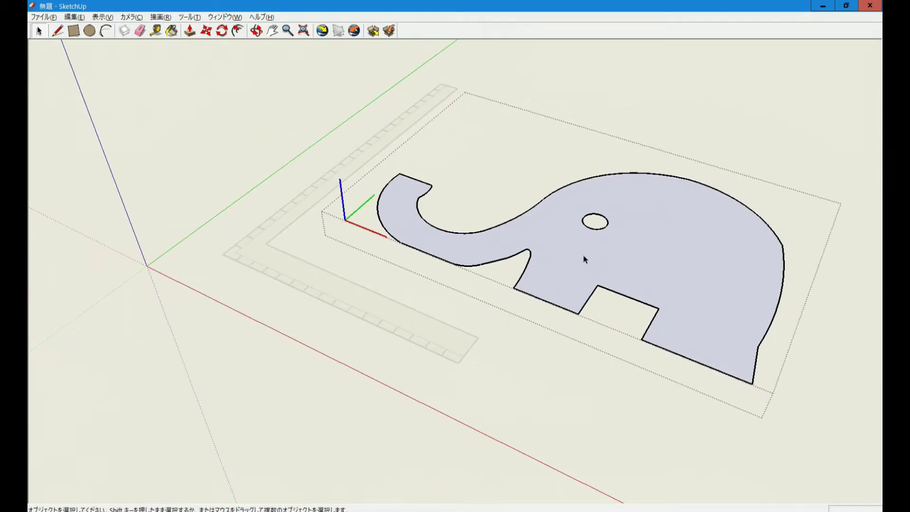
left_click(521, 389)
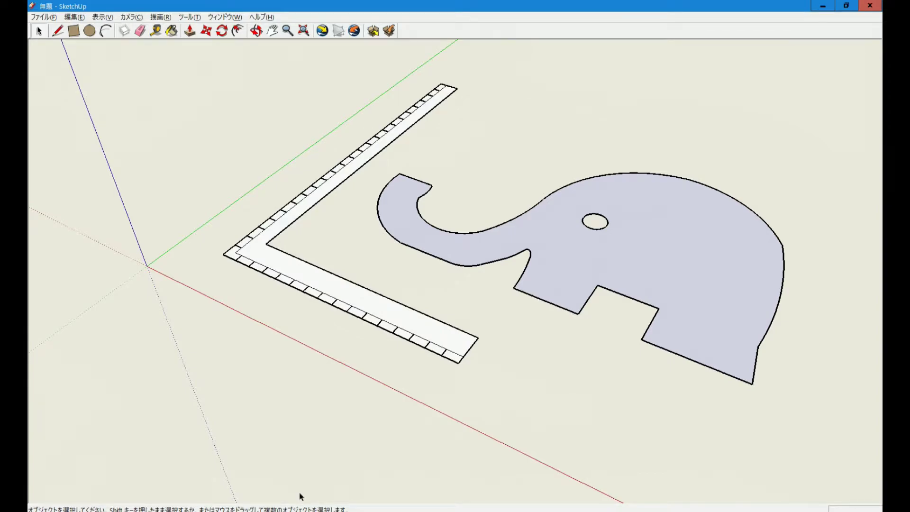
Step: Rotate the elephant face 90° about its base edge so it stands upright
left_click(222, 31)
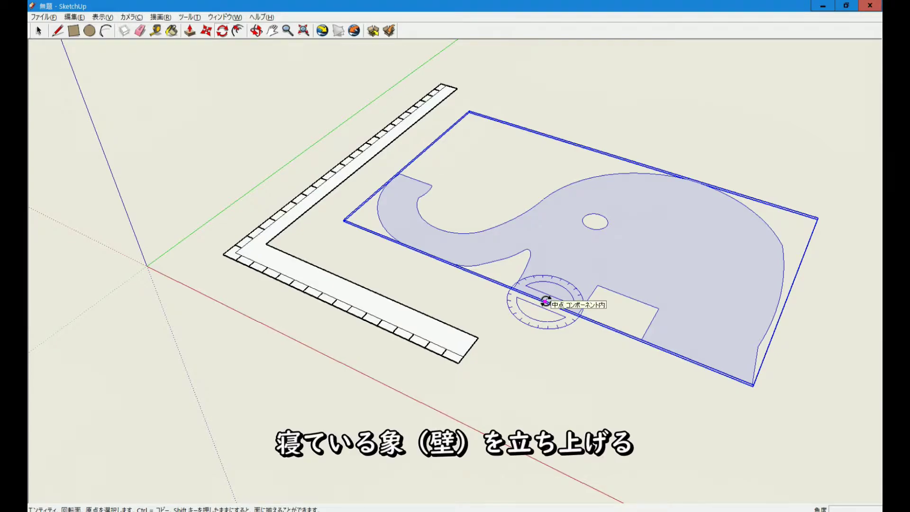
key("Right")
left_click(545, 301)
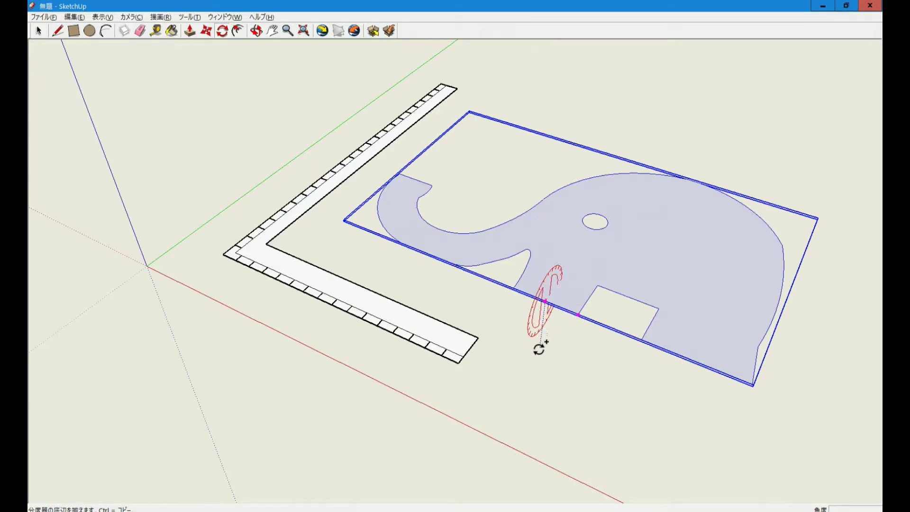
scroll(539, 360, "down", 2)
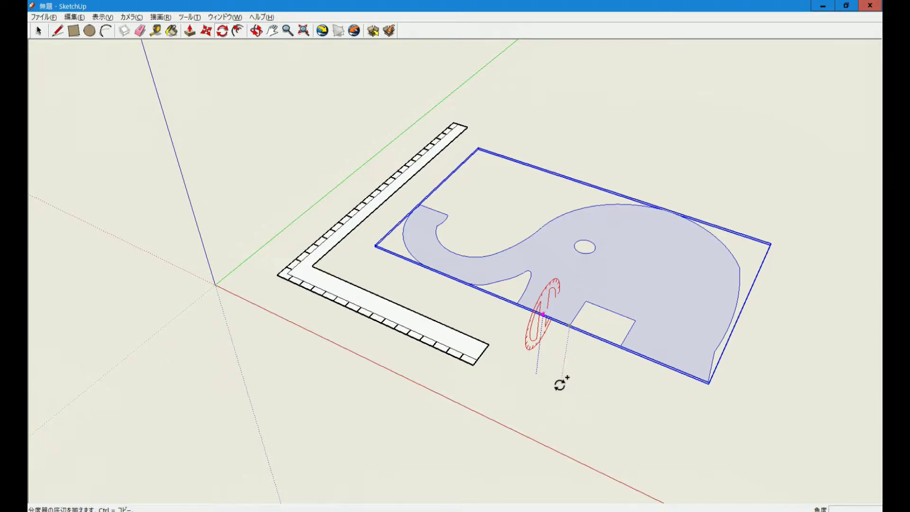
left_click(564, 393)
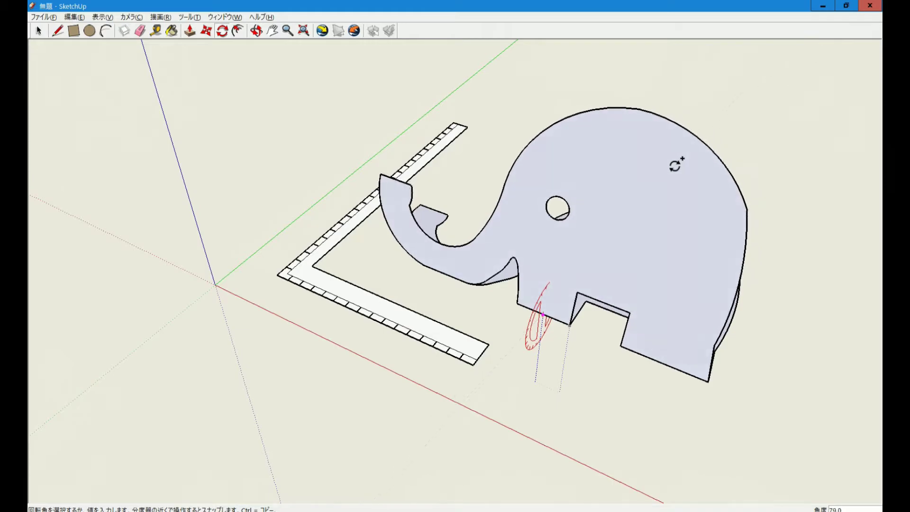
left_click(654, 165)
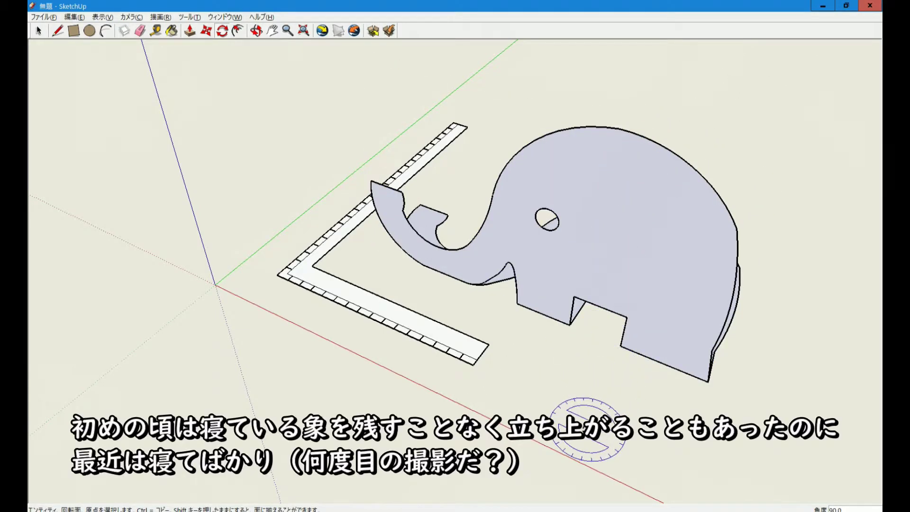
middle_click_drag(616, 448, 228, 357)
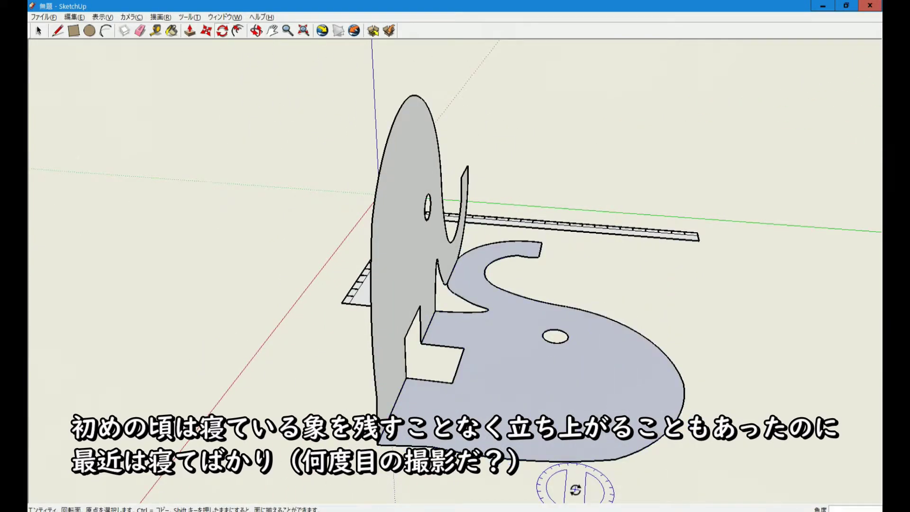
Step: Delete the flat elephant copy left lying on the ground and orbit to check
left_click(572, 408)
scroll(519, 406, "down", 1)
scroll(532, 410, "down", 1)
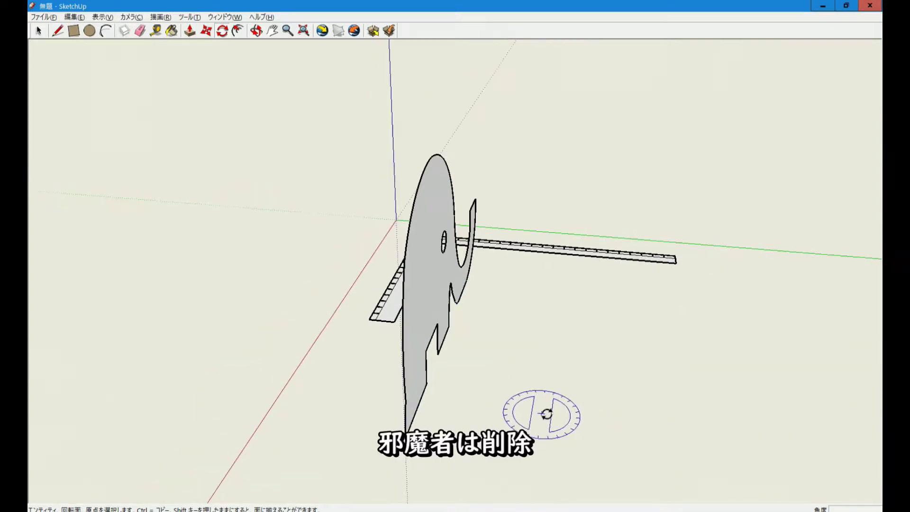
scroll(569, 406, "down", 1)
scroll(490, 419, "down", 1)
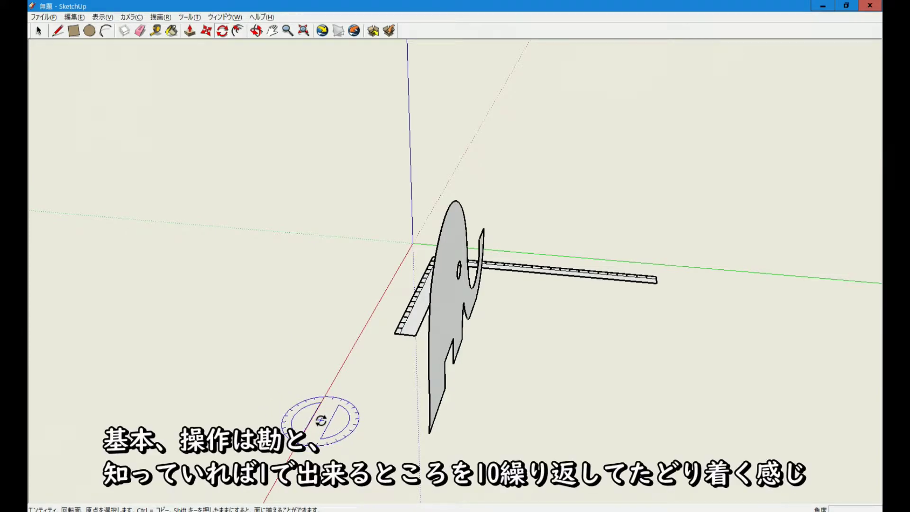
left_click(38, 31)
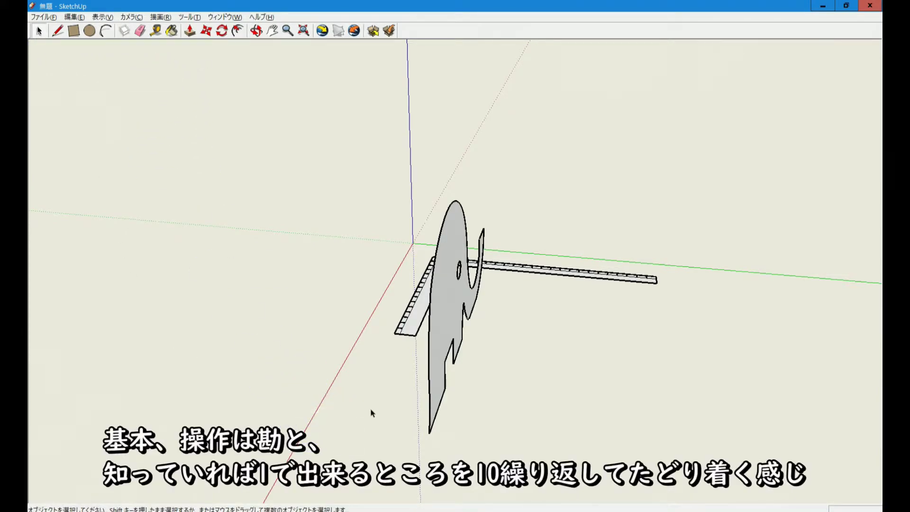
mouse_move(357, 406)
middle_mouse_down()
mouse_move(398, 419)
mouse_move(821, 353)
mouse_move(518, 341)
mouse_move(545, 349)
mouse_move(558, 404)
middle_mouse_up()
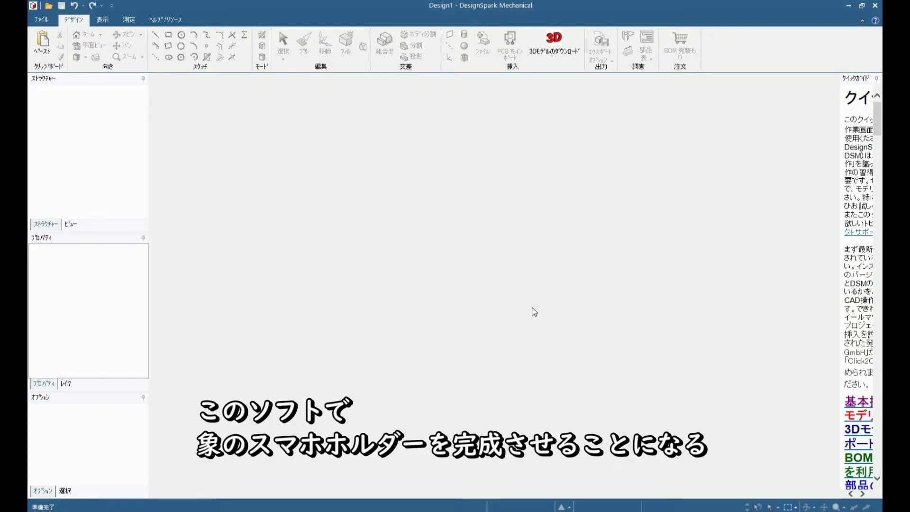
Step: Open design 001 with the elephant and L-shaped ruler in DesignSpark Mechanical
left_click(49, 7)
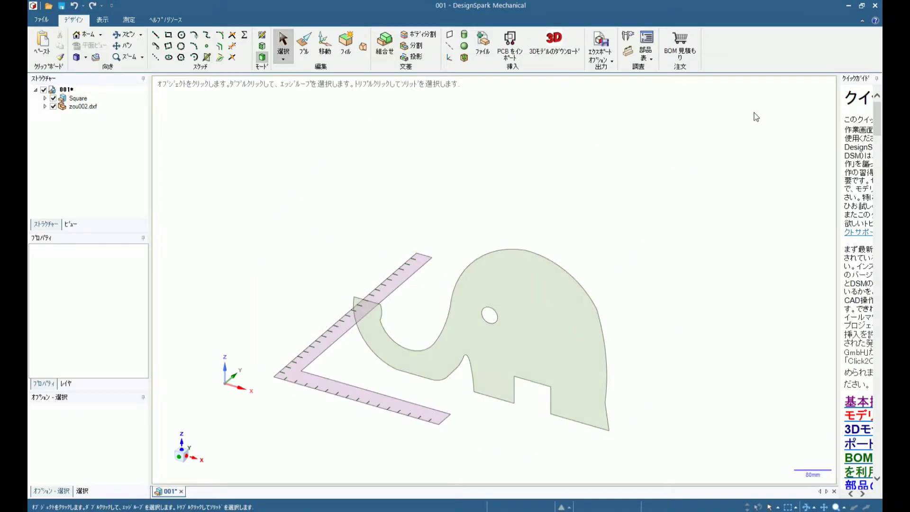
left_click(627, 55)
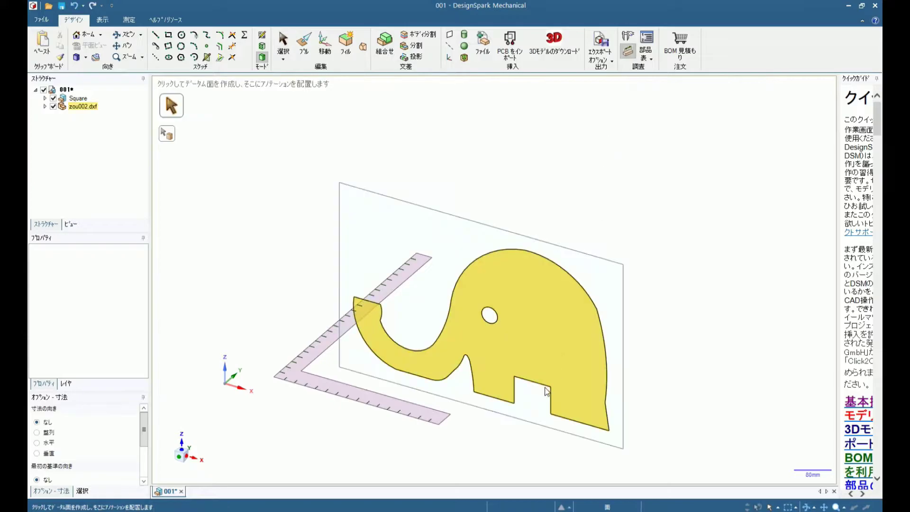
Step: Create an annotation plane on the elephant face, then abandon the started height dimension
left_click(514, 406)
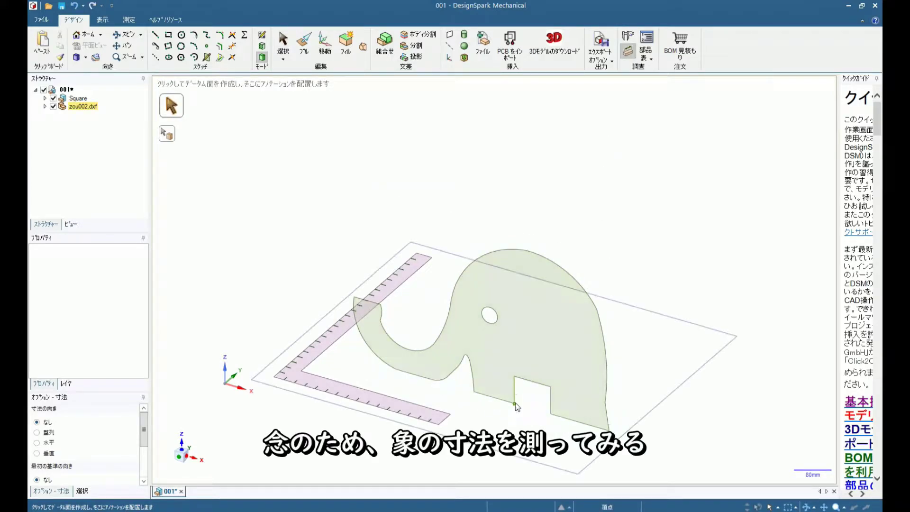
left_click(524, 252)
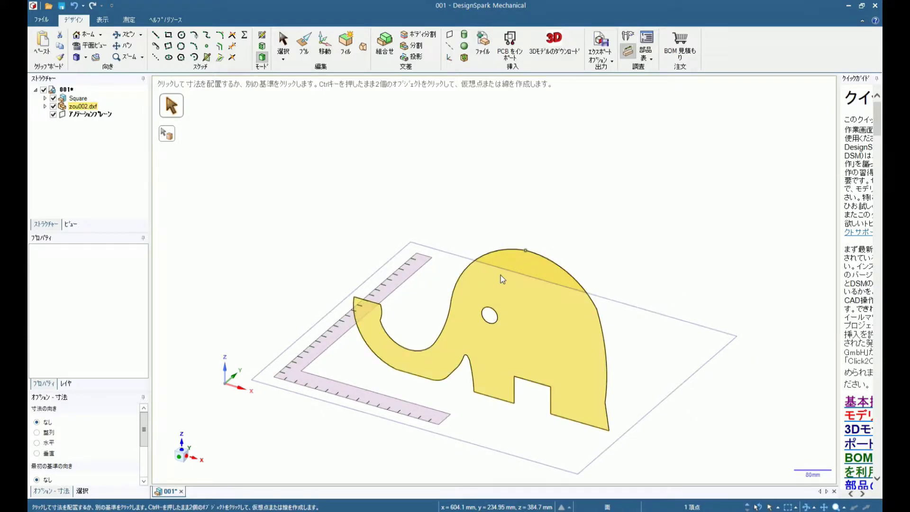
scroll(522, 251, "up", 2)
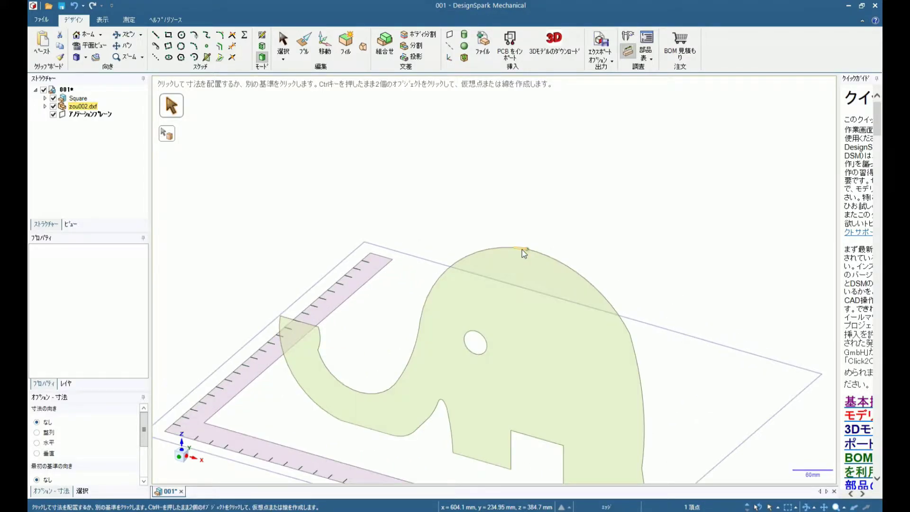
scroll(527, 249, "up", 2)
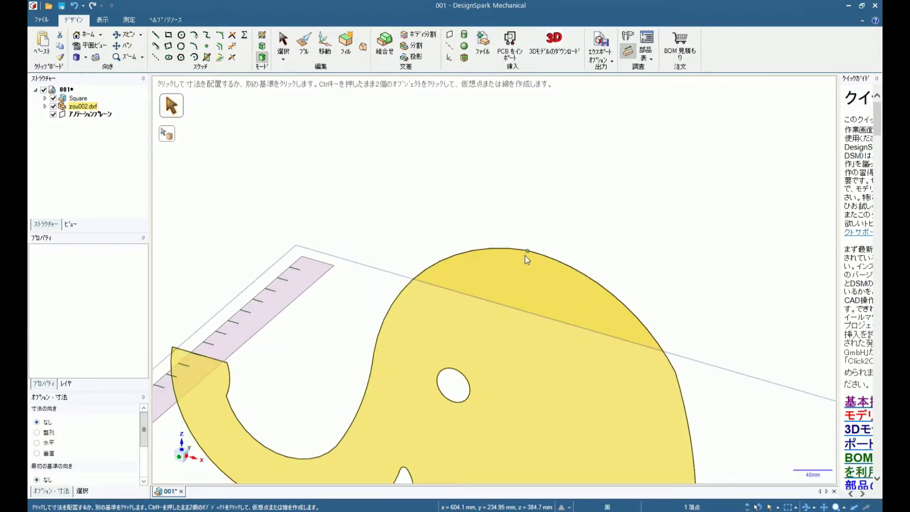
scroll(528, 251, "up", 2)
scroll(528, 251, "up", 1)
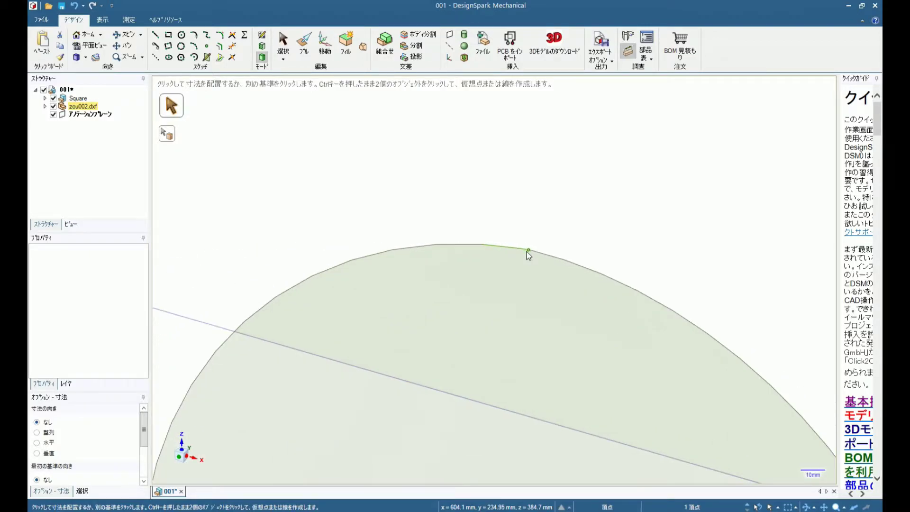
scroll(528, 251, "down", 2)
scroll(528, 251, "down", 3)
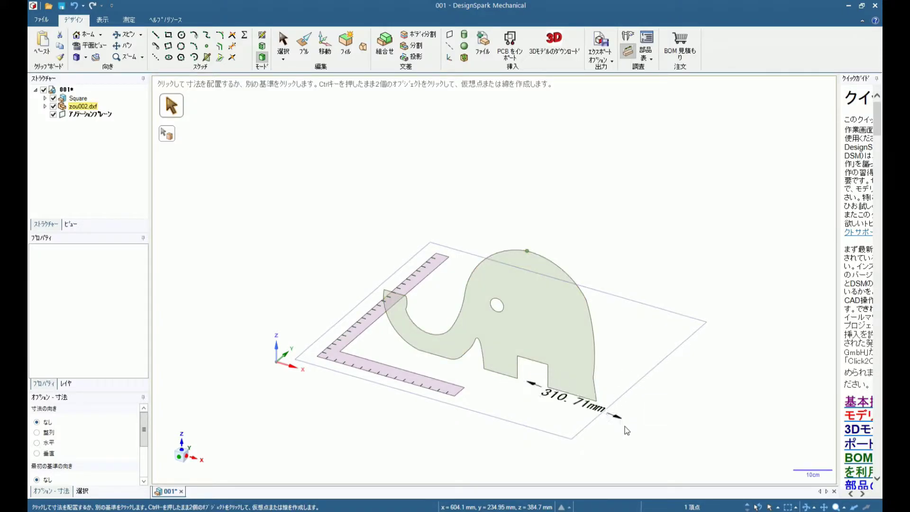
key("Escape")
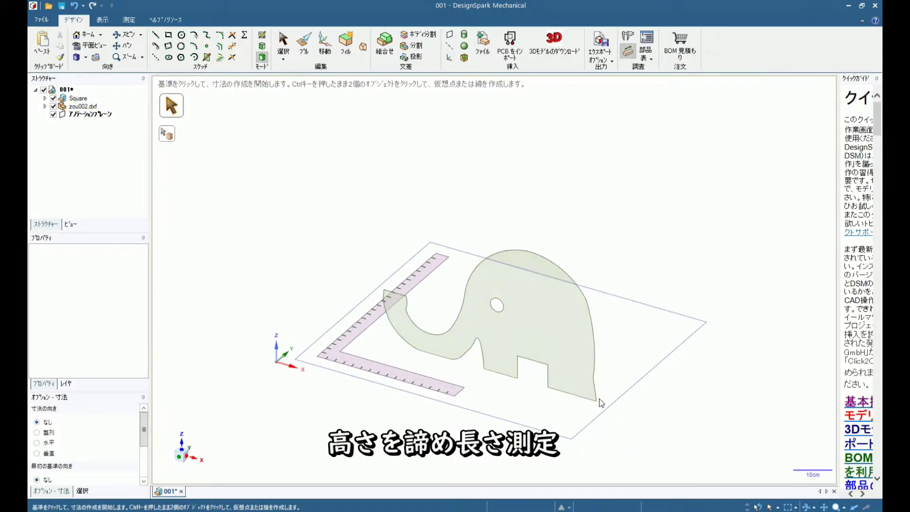
Step: Dimension the elephant from rear foot corner to trunk tip, reading 628.19 mm
left_click(598, 403)
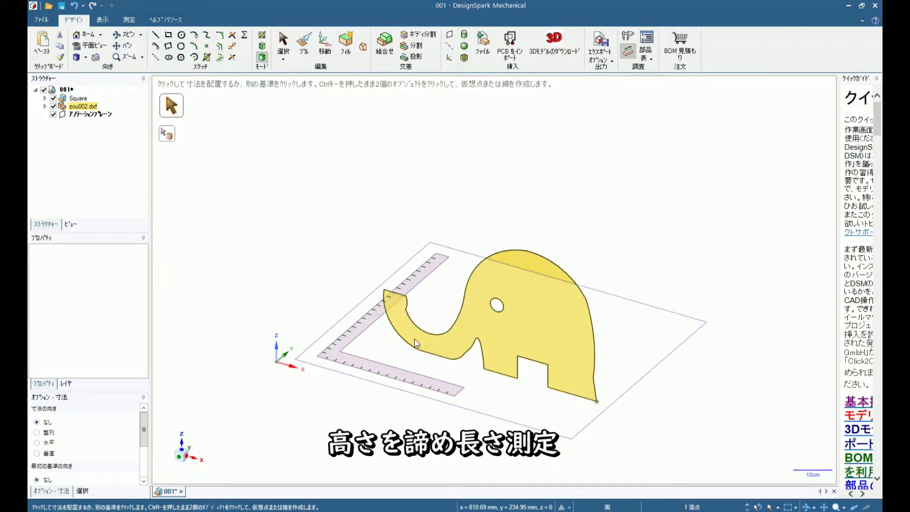
left_click(384, 291)
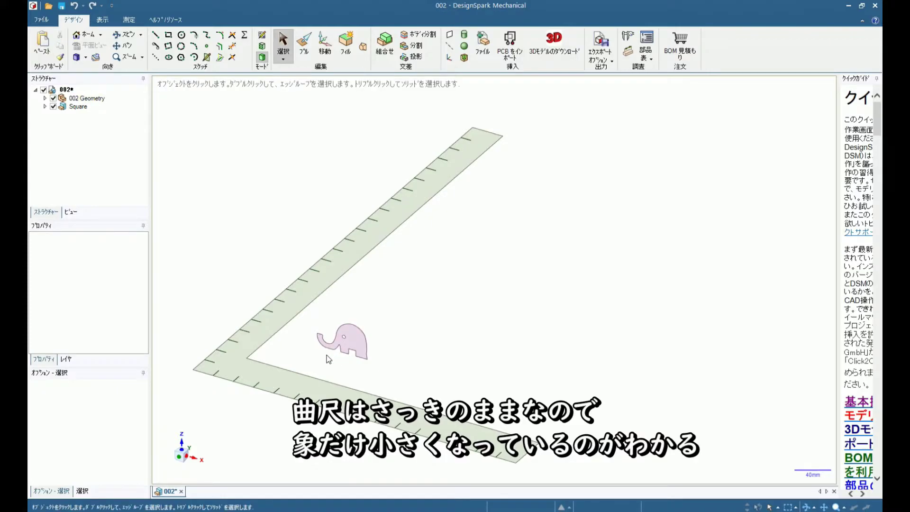
Step: Orbit and zoom in on design 002's small elephant beside the ruler, then start the Dimension tool
mouse_move(330, 359)
middle_mouse_down()
mouse_move(271, 349)
mouse_move(304, 355)
middle_mouse_up()
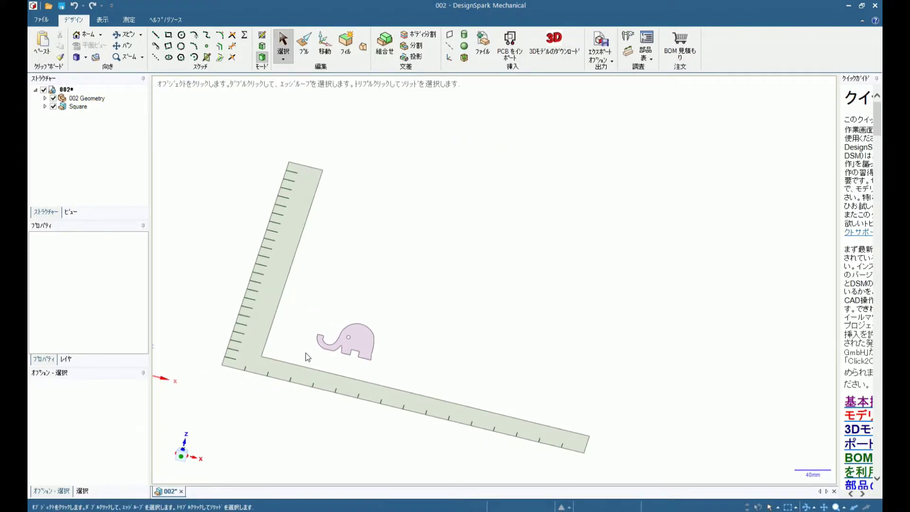
scroll(304, 355, "up", 5)
left_click(628, 53)
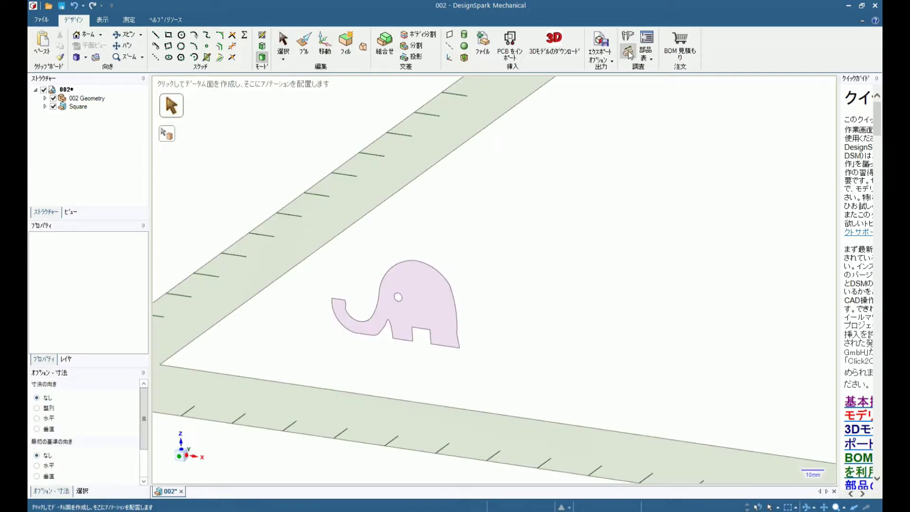
Step: Measure the scaled elephant from trunk tip to back edge (62.82 mm)
left_click(444, 345)
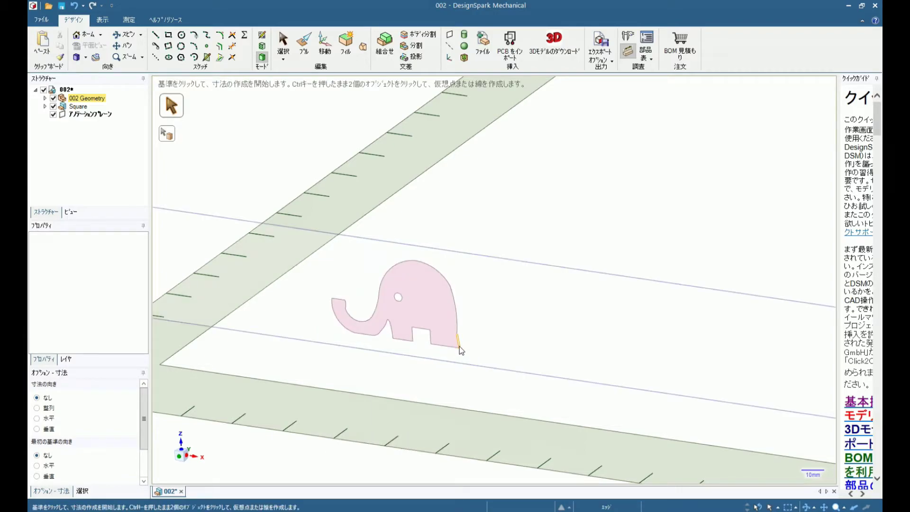
left_click(460, 350)
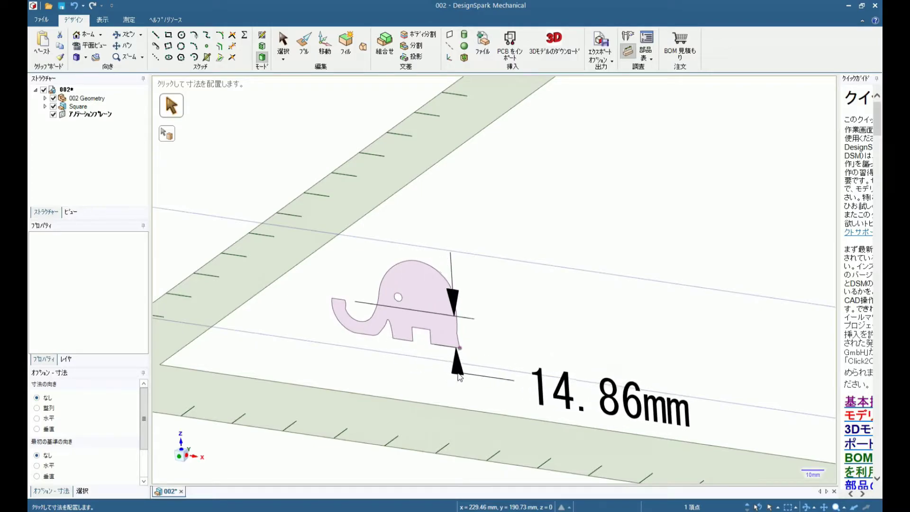
key("Escape")
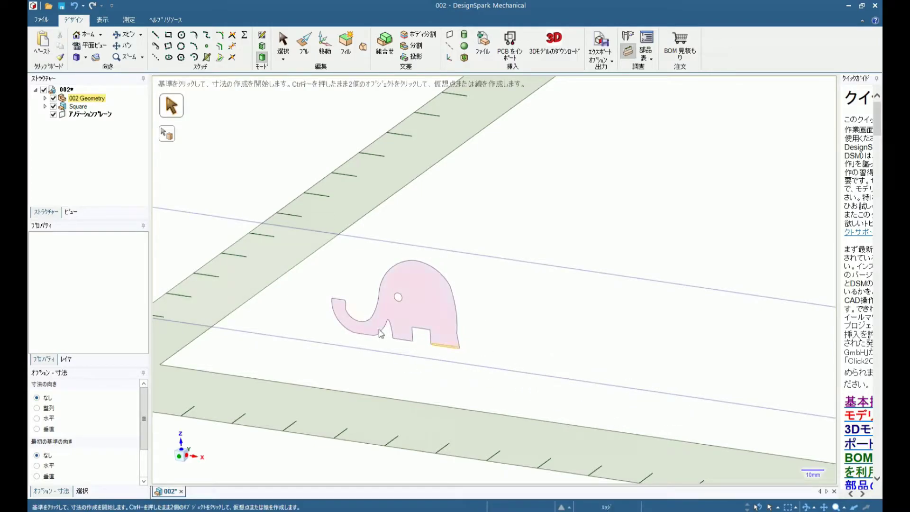
left_click(332, 299)
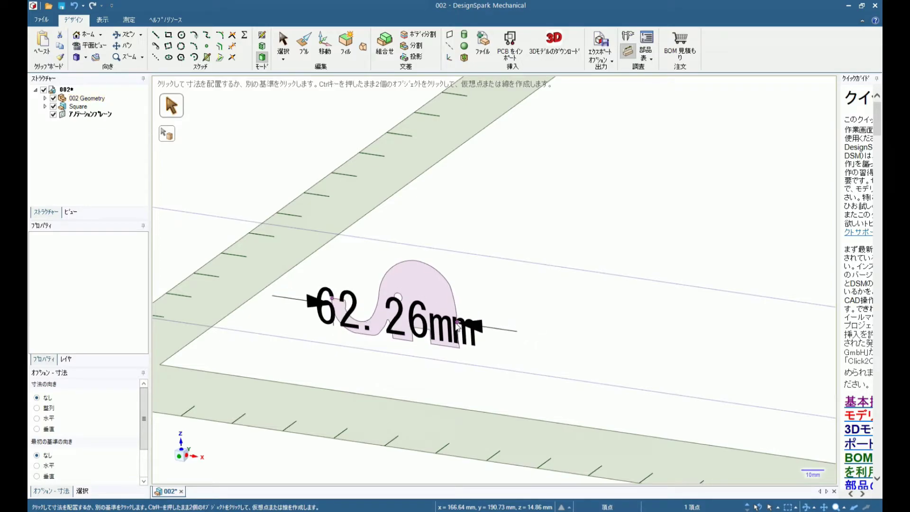
left_click(460, 352)
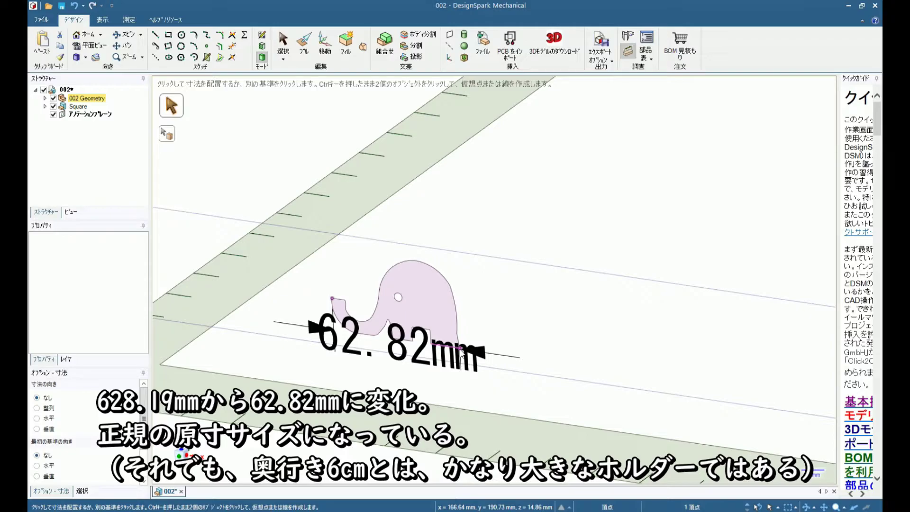
Step: Discard the length measurement and delete the annotation plane from the Structure tree
right_click(462, 353)
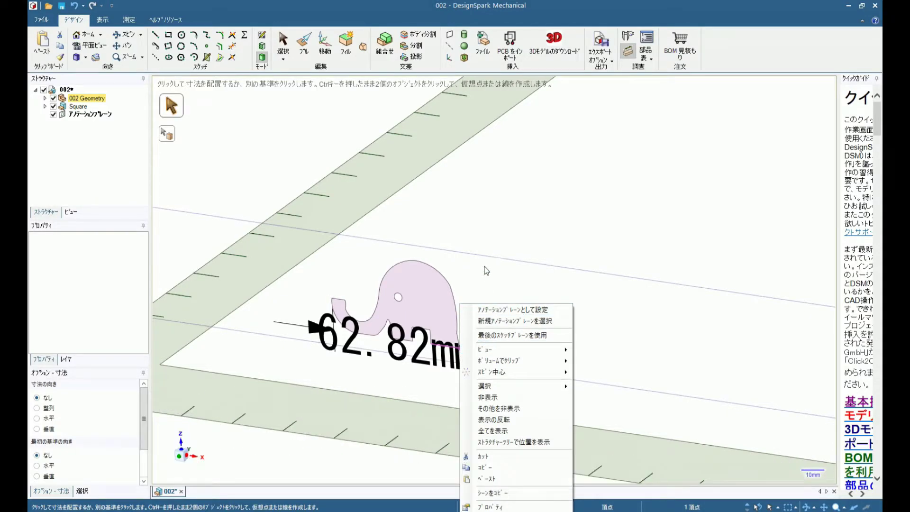
left_click(521, 179)
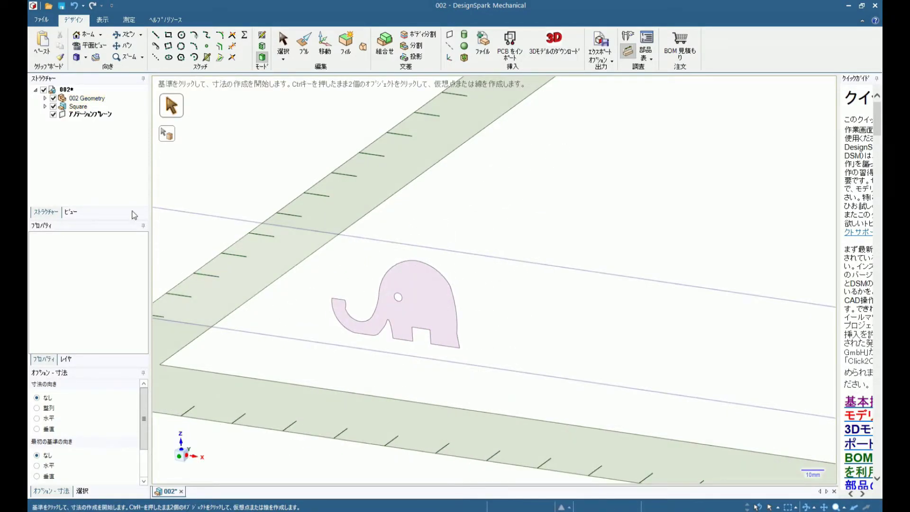
right_click(71, 119)
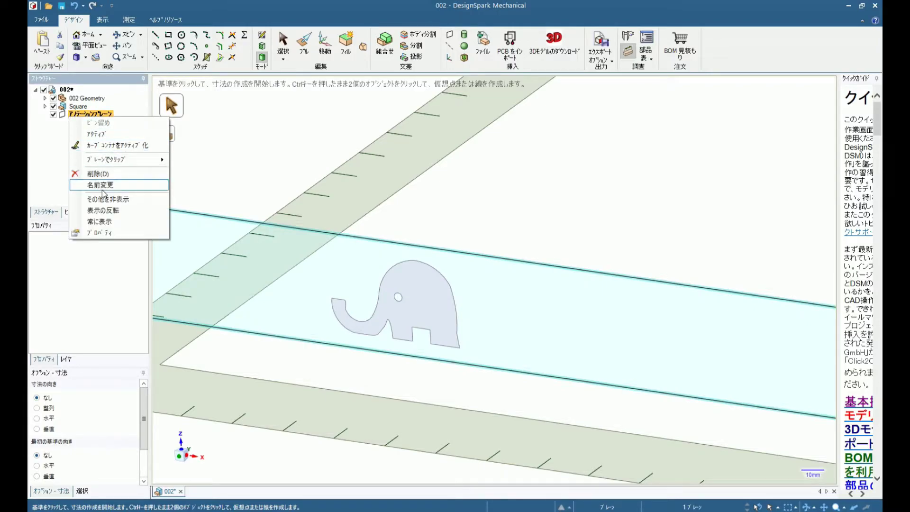
left_click(102, 175)
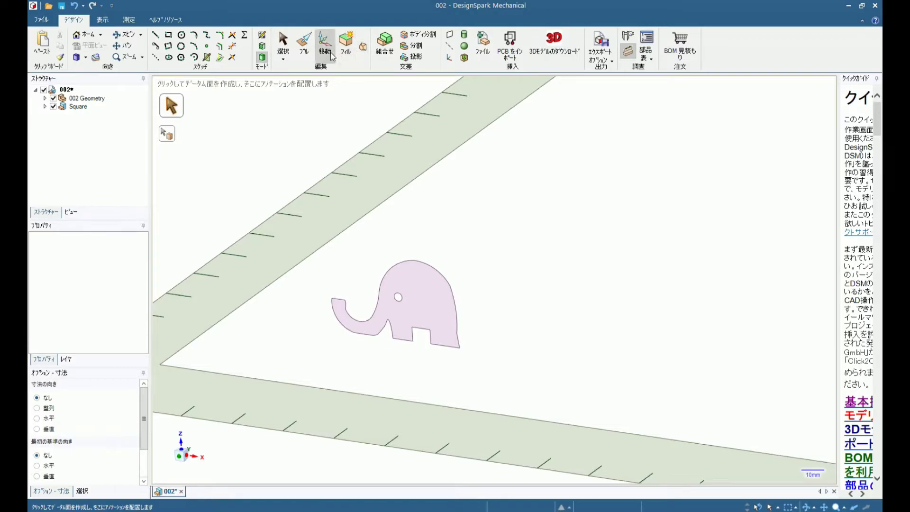
Step: Pull the elephant face 35 mm into a solid and start measuring its side edge
left_click(304, 45)
left_click(412, 298)
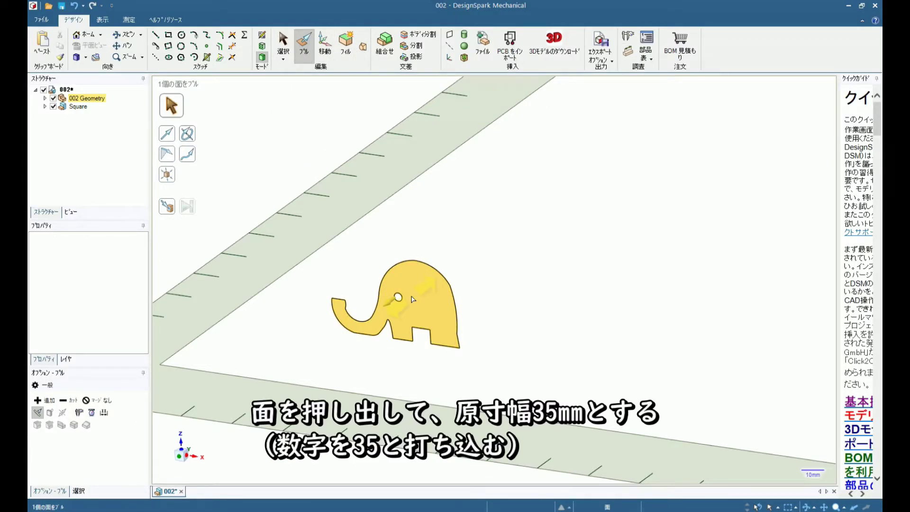
left_click_drag(441, 282, 455, 273)
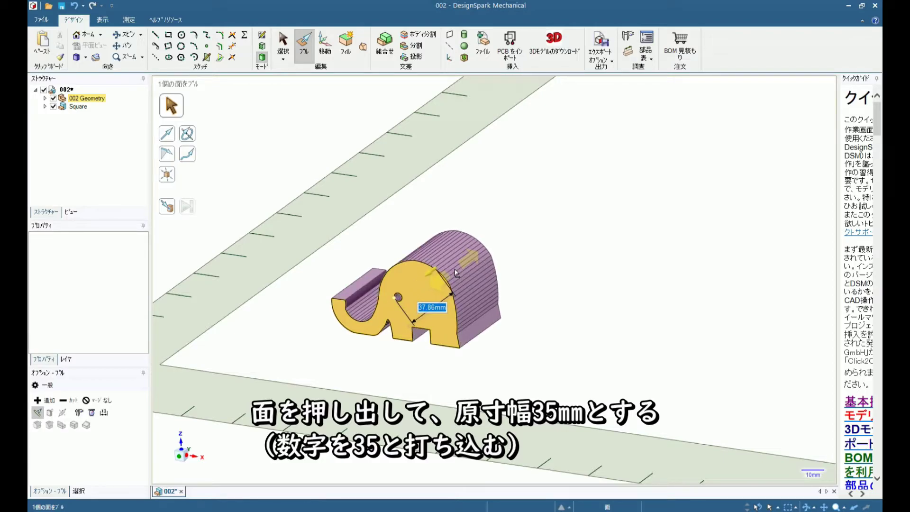
type("35")
key("Return")
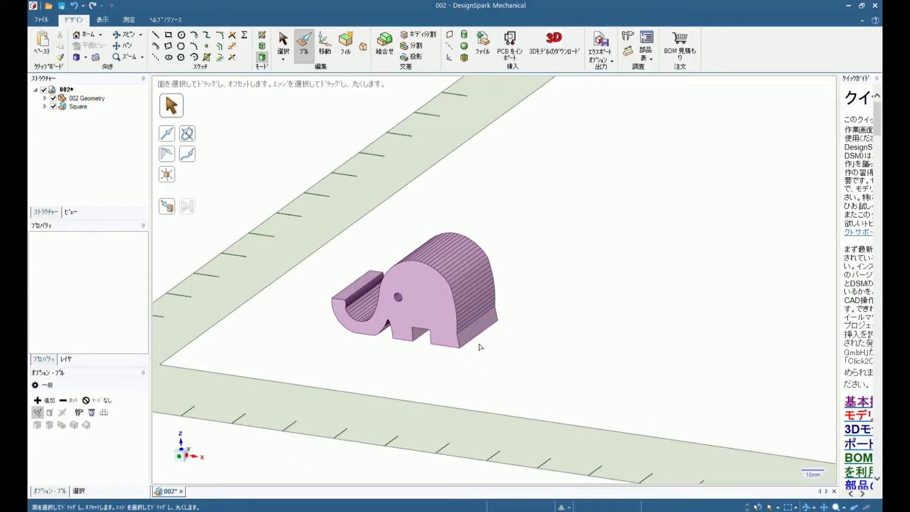
left_click(628, 37)
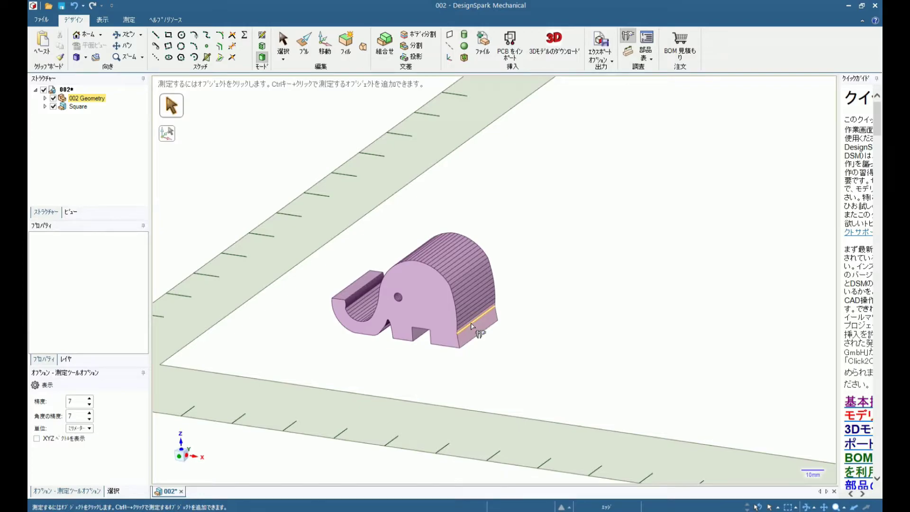
left_click(472, 326)
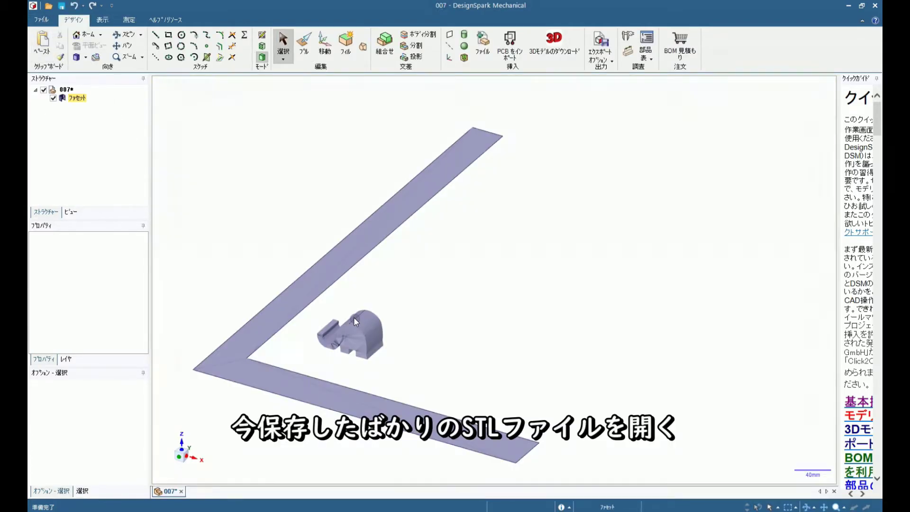
Step: Orbit and zoom around the imported elephant STL to inspect its thickness
mouse_move(462, 335)
middle_mouse_down()
mouse_move(471, 314)
mouse_move(520, 341)
mouse_move(479, 321)
middle_mouse_up()
scroll(337, 346, "down", 2)
scroll(337, 347, "up", 1)
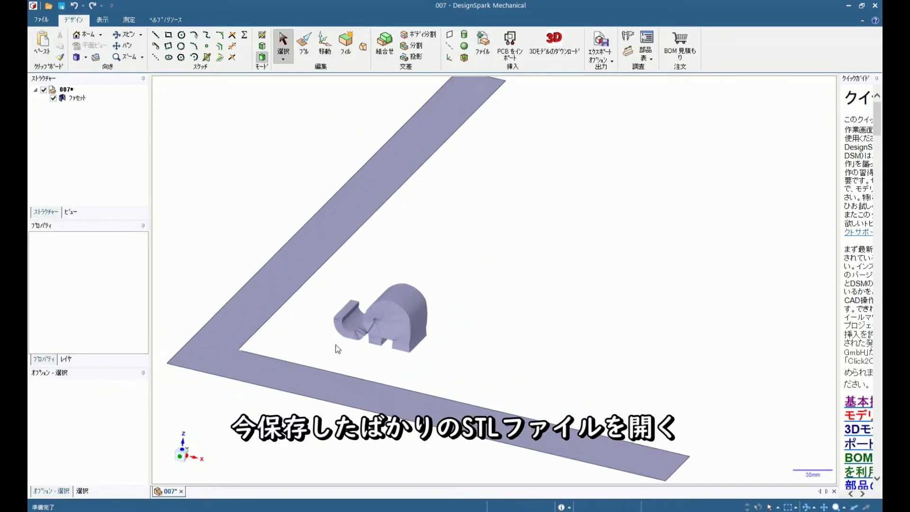
scroll(335, 345, "up", 2)
scroll(401, 334, "up", 2)
mouse_move(401, 334)
middle_mouse_down()
mouse_move(417, 308)
mouse_move(473, 277)
middle_mouse_up()
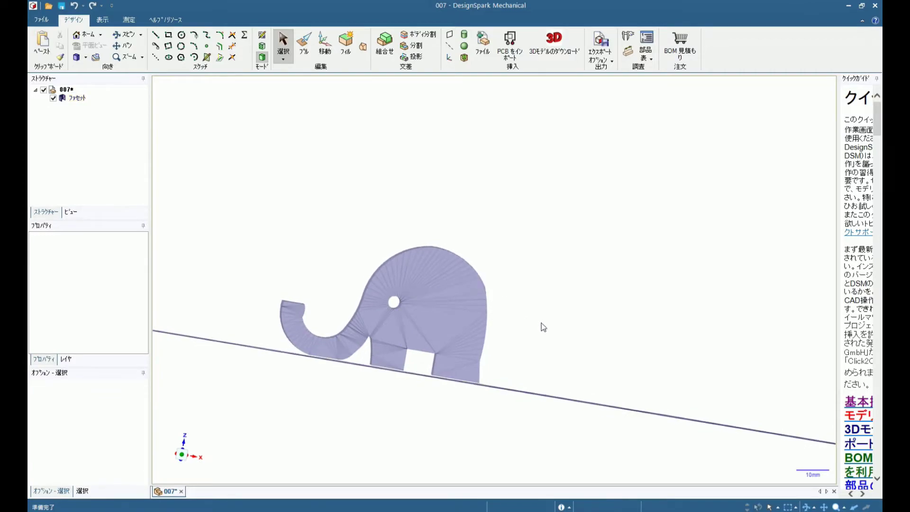
middle_click_drag(541, 323, 536, 334)
scroll(522, 336, "up", 2)
scroll(514, 337, "up", 1)
scroll(507, 340, "down", 3)
scroll(503, 346, "down", 1)
middle_click_drag(500, 352, 497, 349)
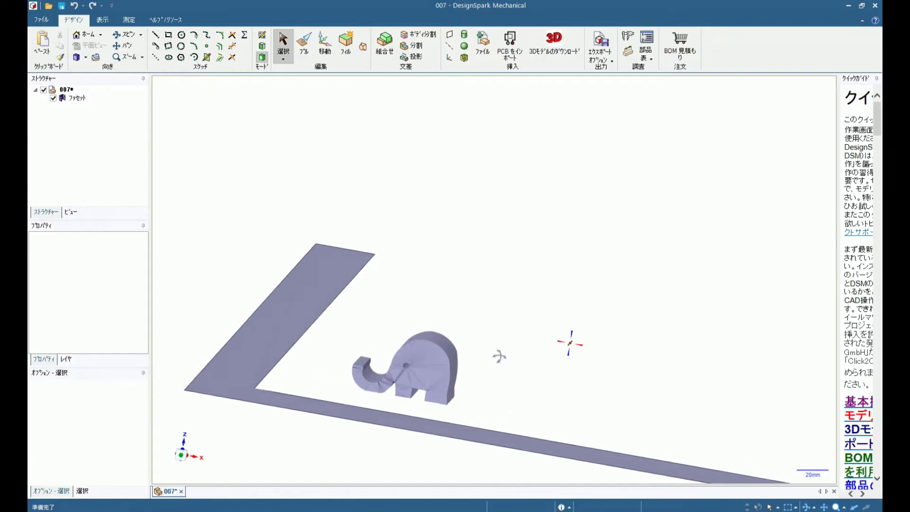
Step: Select the facet body and convert it to a solid with merged faces
left_click(234, 349)
left_click_drag(343, 312, 469, 407)
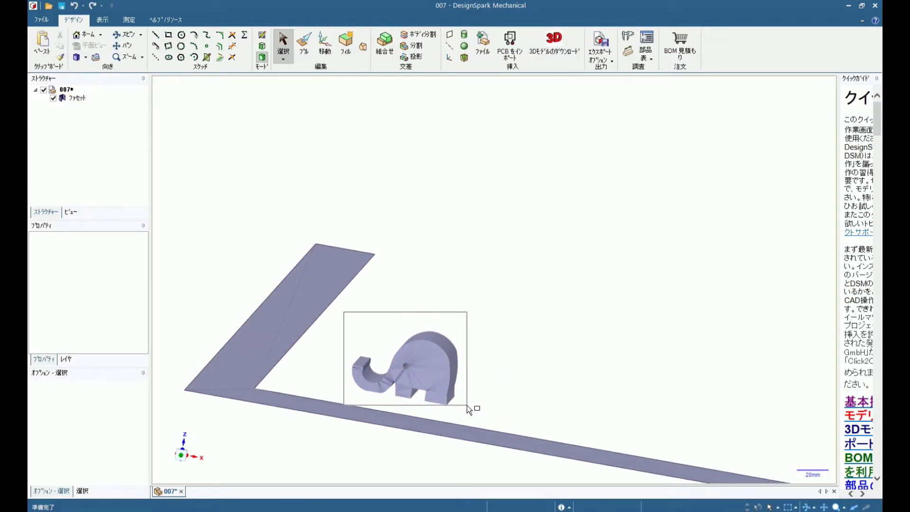
left_click(72, 100)
right_click(72, 100)
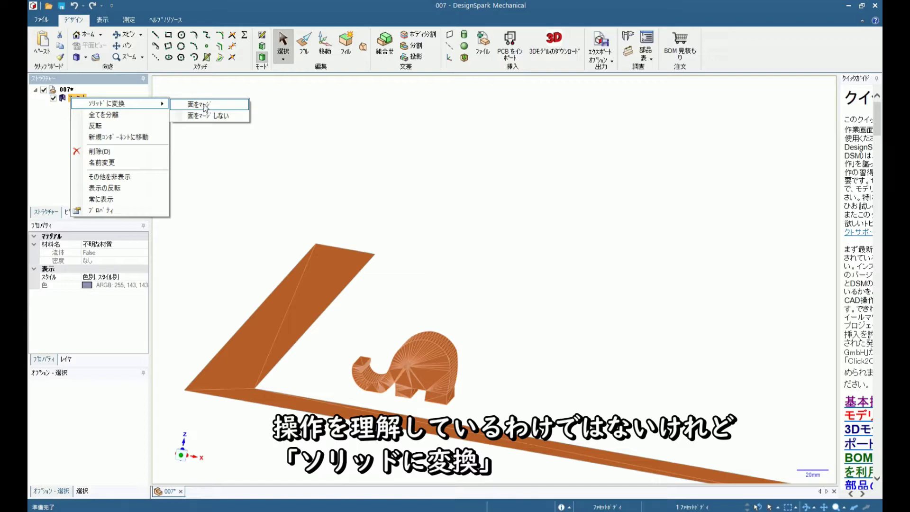
left_click(204, 104)
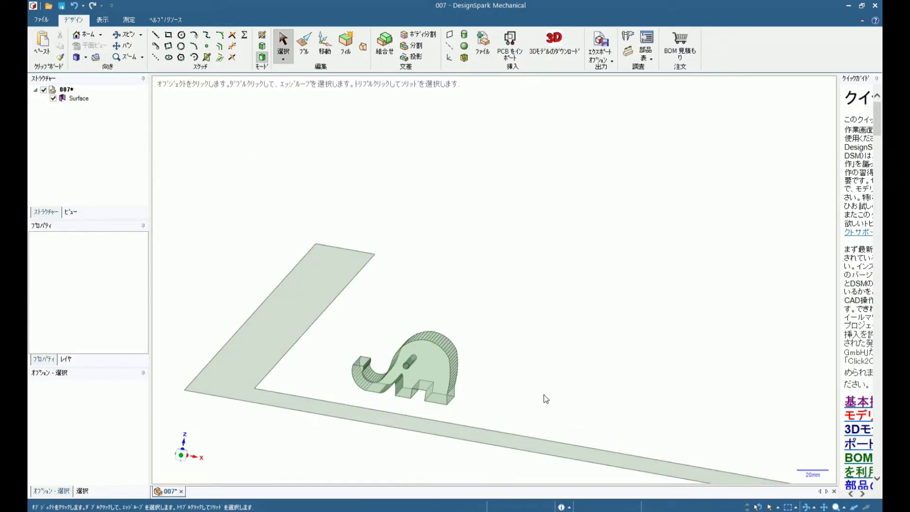
mouse_move(544, 395)
middle_mouse_down()
mouse_move(570, 342)
mouse_move(420, 420)
middle_mouse_up()
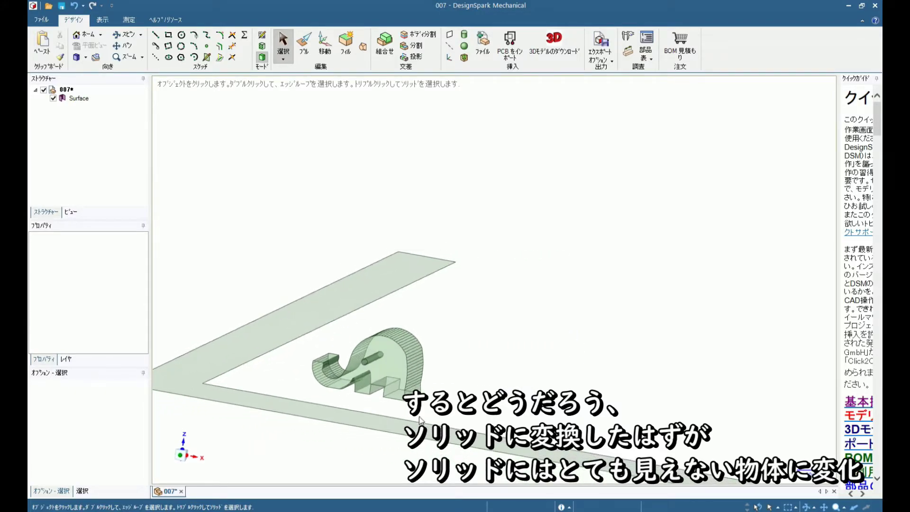
scroll(340, 405, "up", 3)
scroll(343, 399, "up", 3)
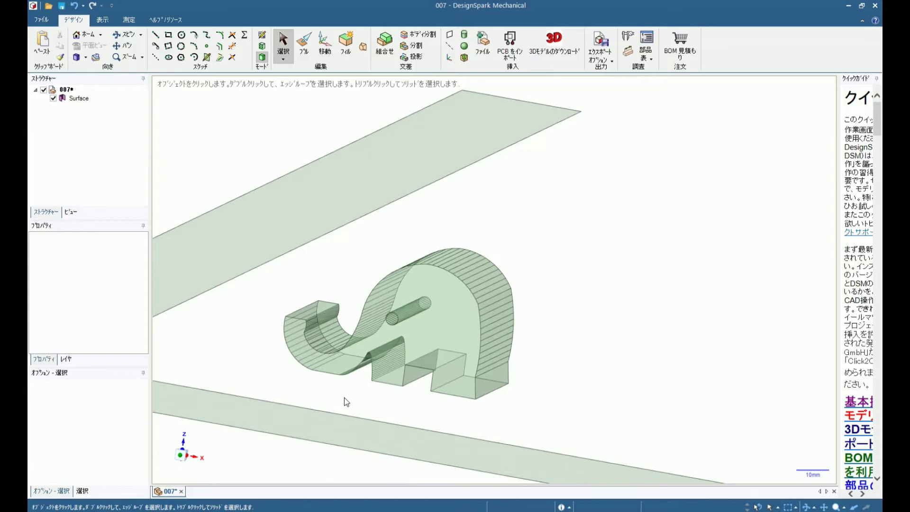
scroll(344, 397, "up", 1)
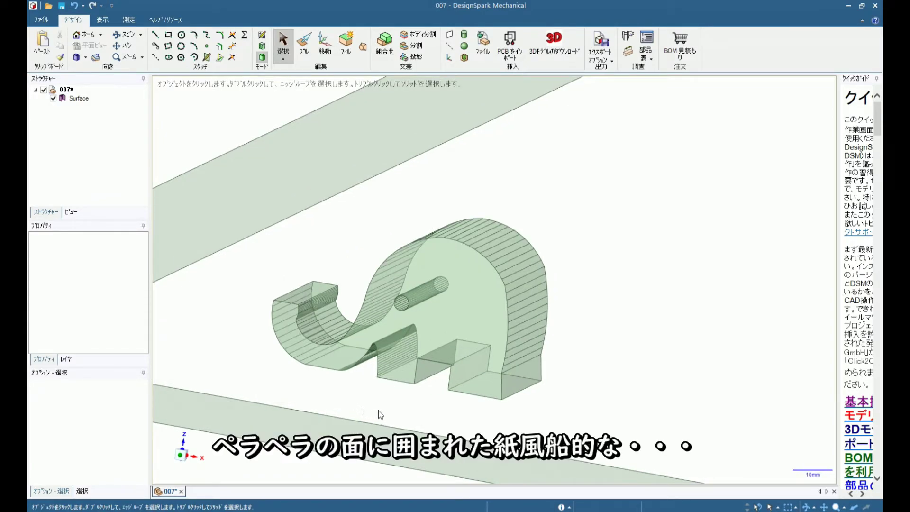
middle_click_drag(378, 411, 378, 364)
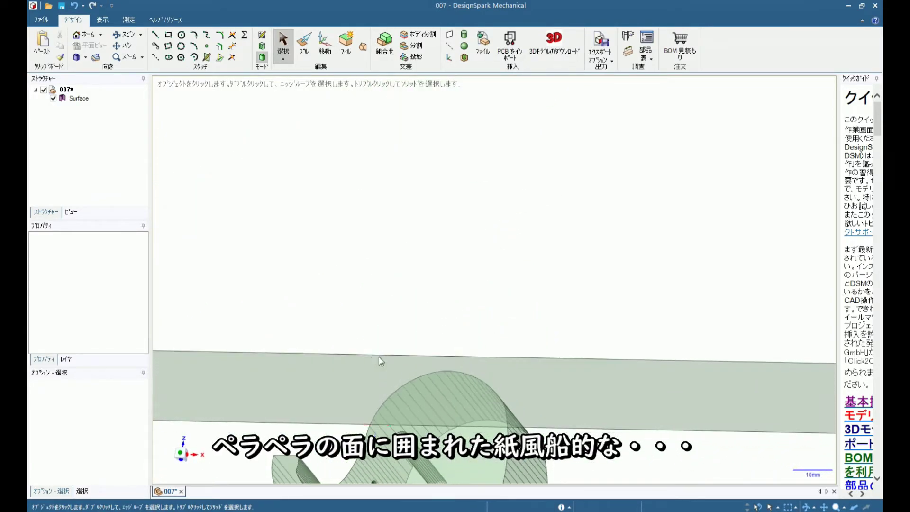
scroll(378, 360, "down", 2)
scroll(377, 361, "down", 2)
middle_click_drag(457, 452, 456, 410)
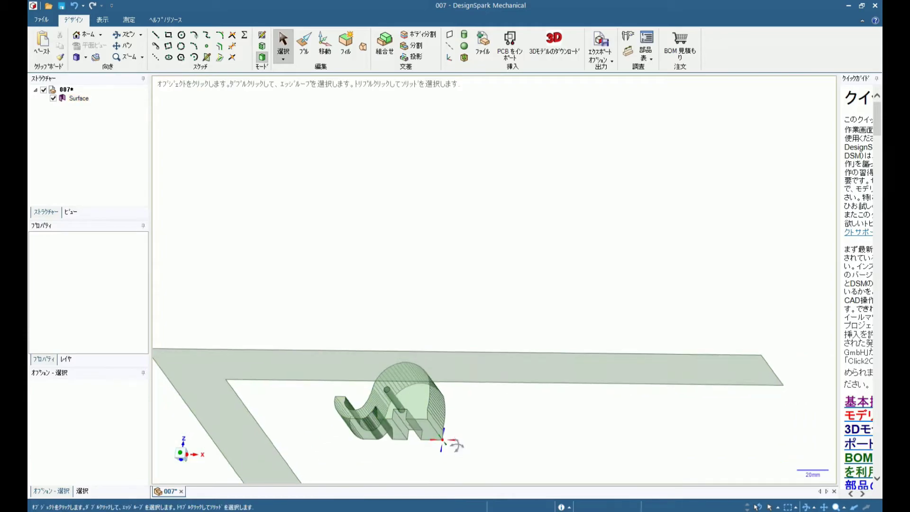
mouse_move(456, 411)
middle_mouse_down()
mouse_move(450, 402)
mouse_move(465, 355)
mouse_move(448, 393)
middle_mouse_up()
scroll(431, 394, "down", 2)
scroll(425, 398, "down", 2)
scroll(408, 422, "down", 2)
mouse_move(394, 443)
middle_mouse_down()
mouse_move(385, 425)
mouse_move(407, 428)
middle_mouse_up()
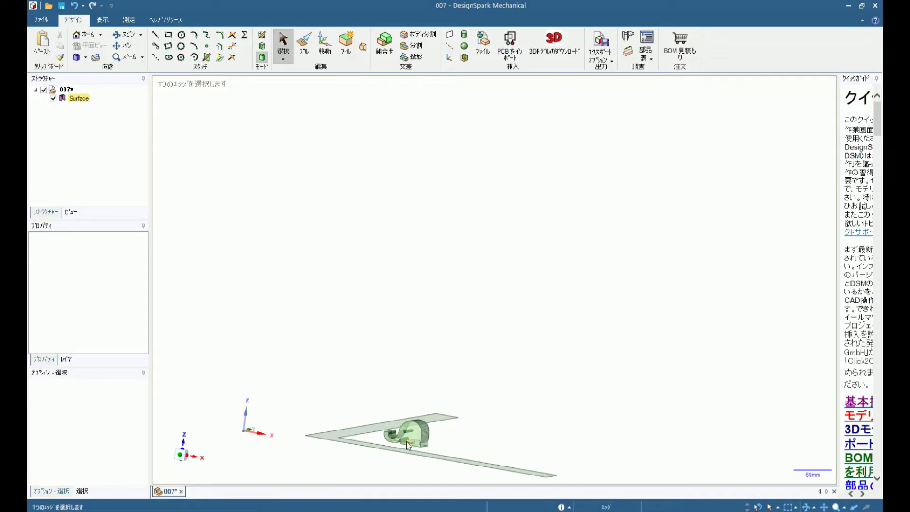
scroll(404, 442, "up", 2)
scroll(405, 445, "up", 2)
scroll(412, 451, "up", 3)
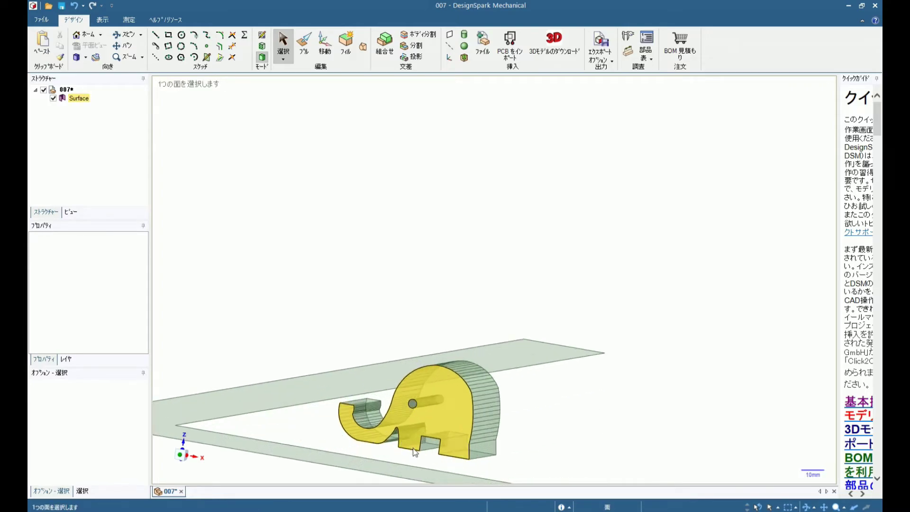
scroll(422, 452, "up", 1)
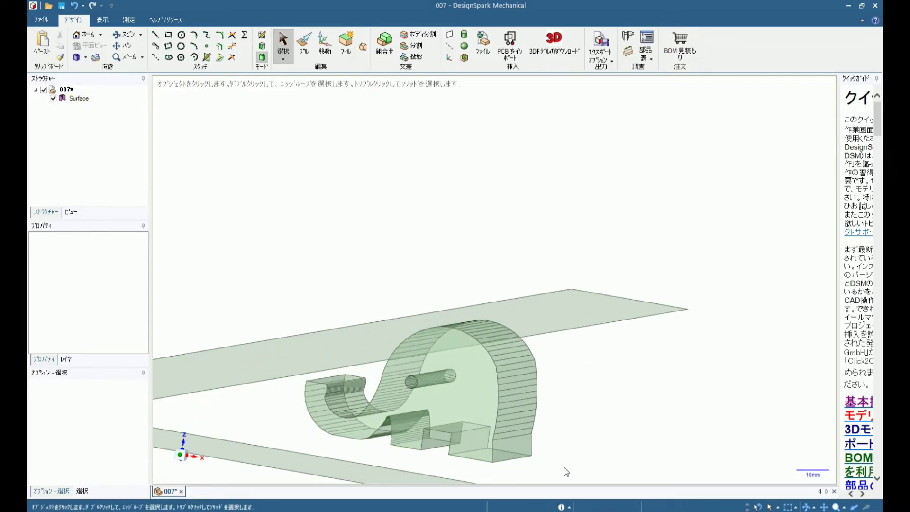
left_click(454, 411)
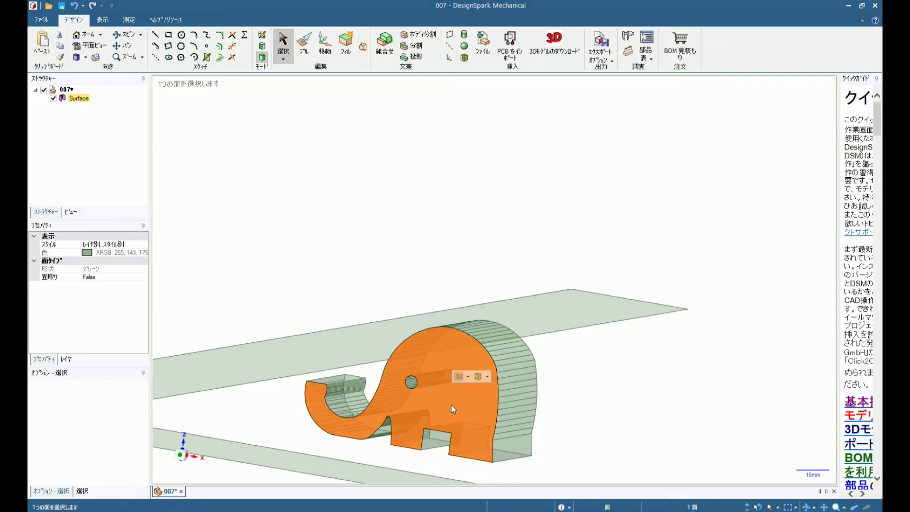
key("ctrl+c")
key("ctrl+v")
left_click(558, 390)
middle_click_drag(558, 390, 633, 405)
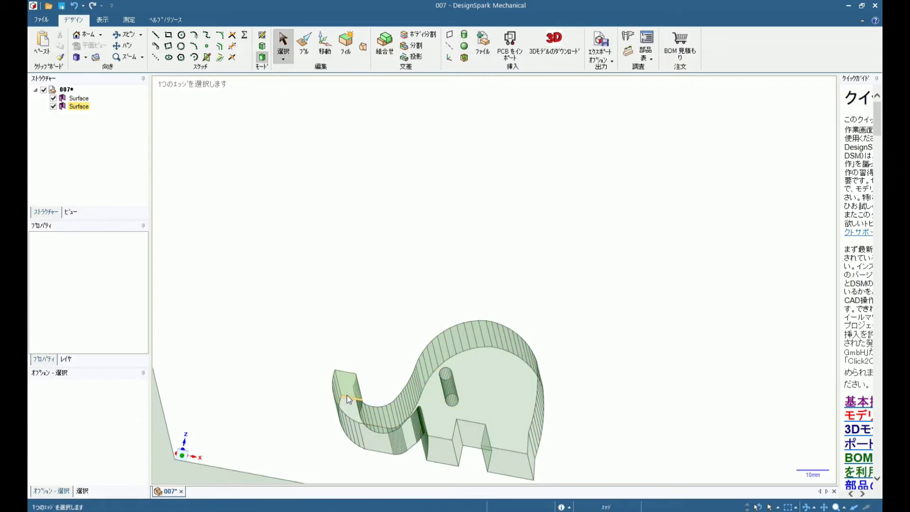
middle_click_drag(599, 393, 575, 386)
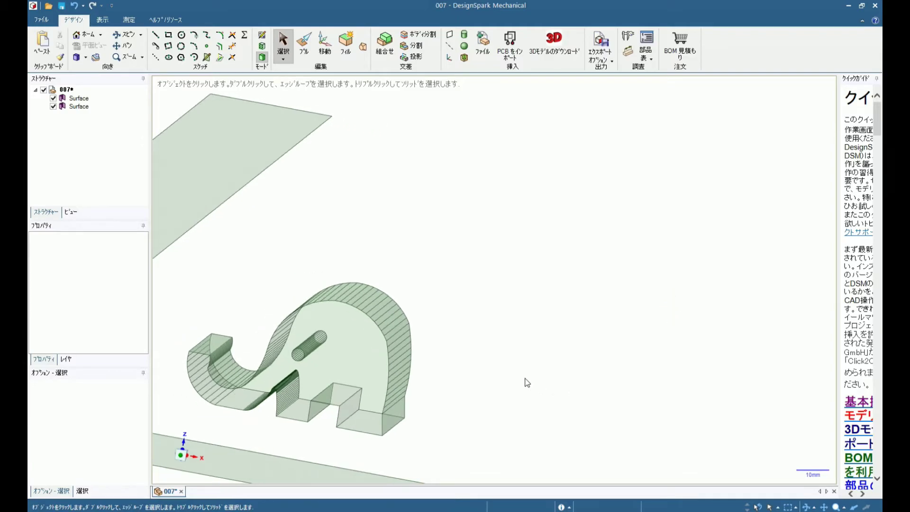
scroll(527, 383, "up", 2)
scroll(494, 396, "down", 2)
scroll(488, 401, "down", 2)
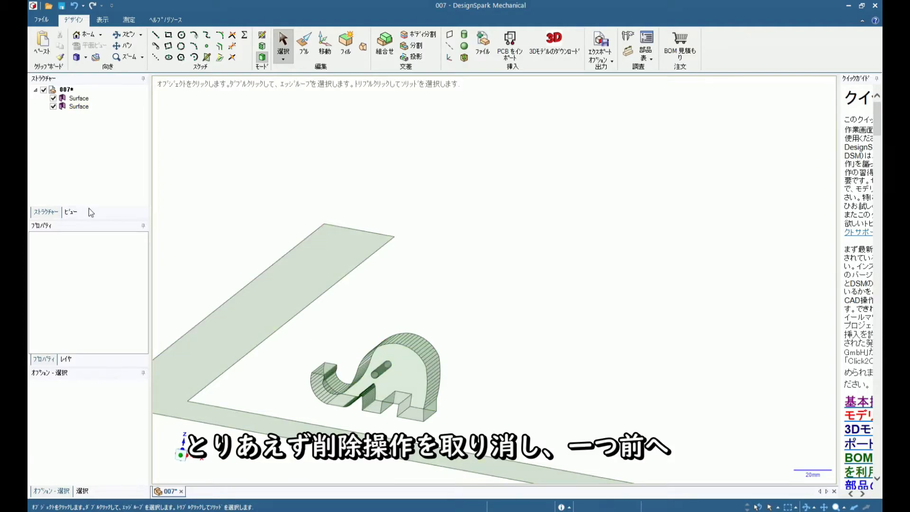
left_click(76, 6)
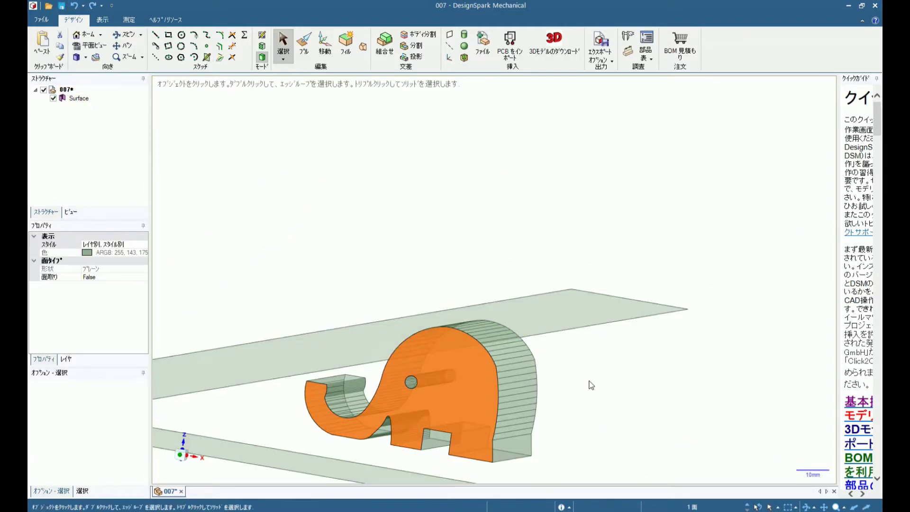
left_click(603, 392)
scroll(603, 396, "up", 2)
scroll(598, 398, "down", 4)
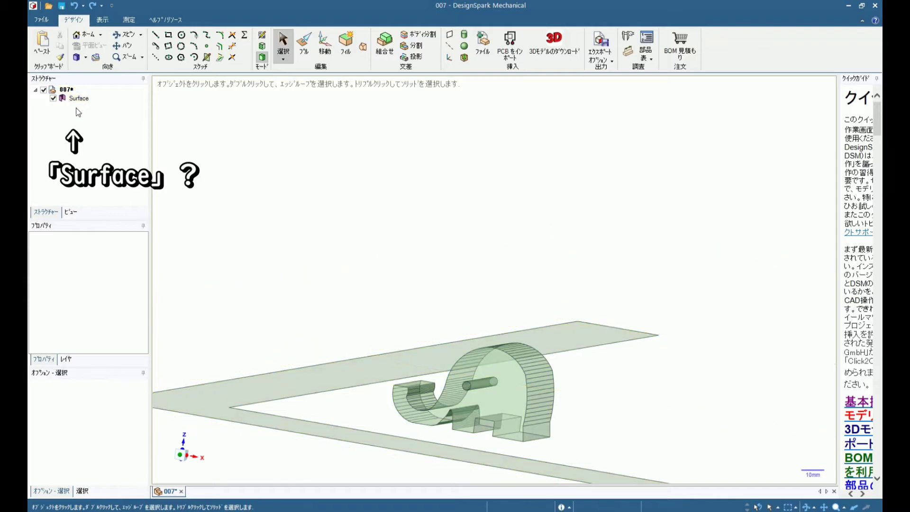
left_click(90, 99)
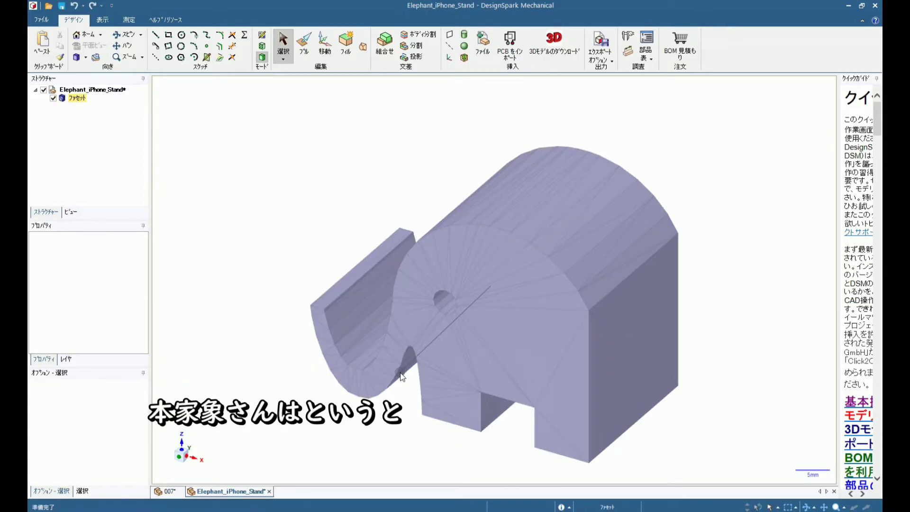
Step: Convert the box-selected faceted Elephant_iPhone_Stand to a solid, then select its front face
scroll(402, 377, "up", 5)
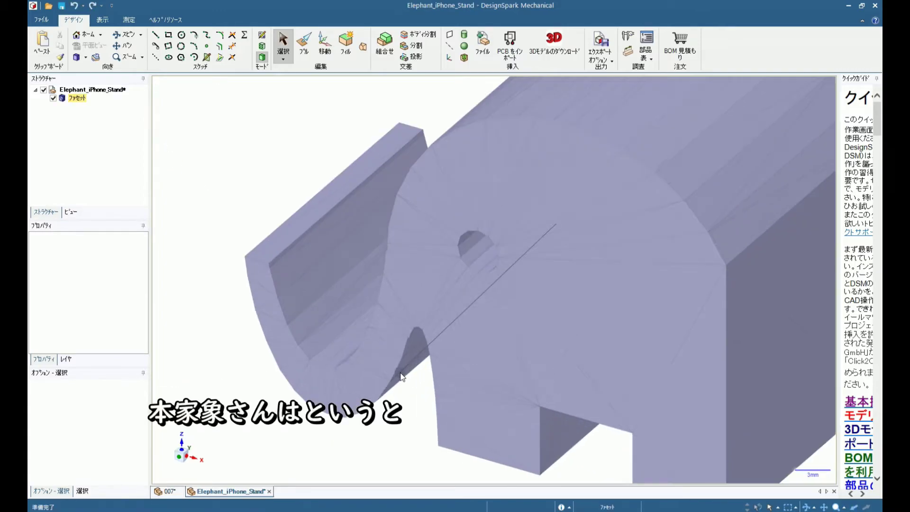
scroll(402, 376, "down", 3)
scroll(424, 379, "down", 2)
left_click_drag(342, 237, 557, 425)
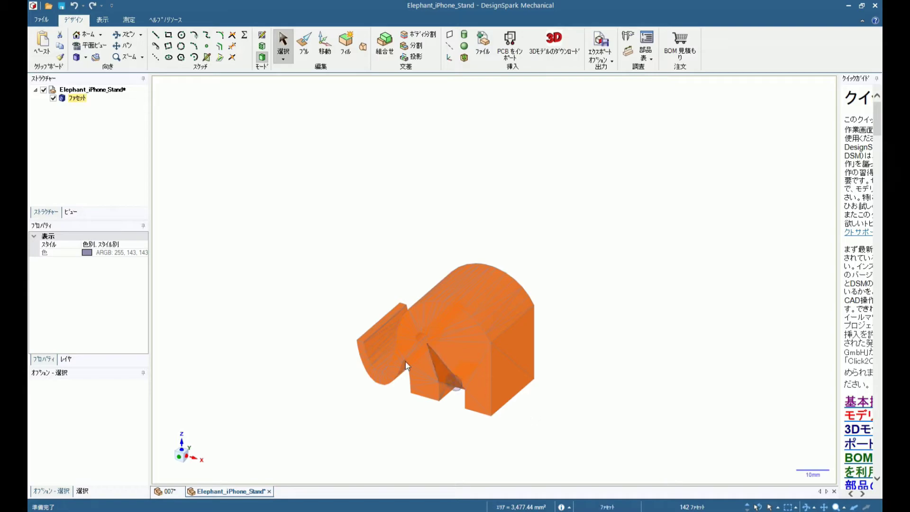
right_click(80, 99)
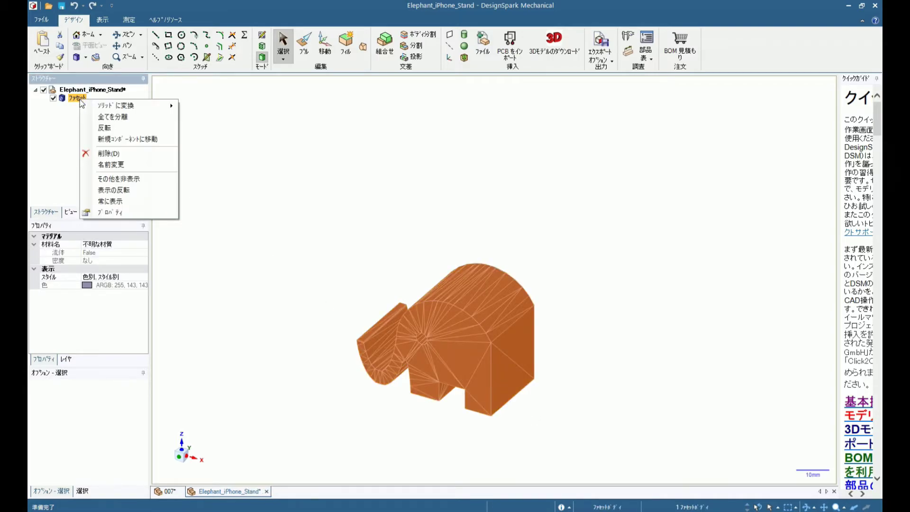
left_click(202, 105)
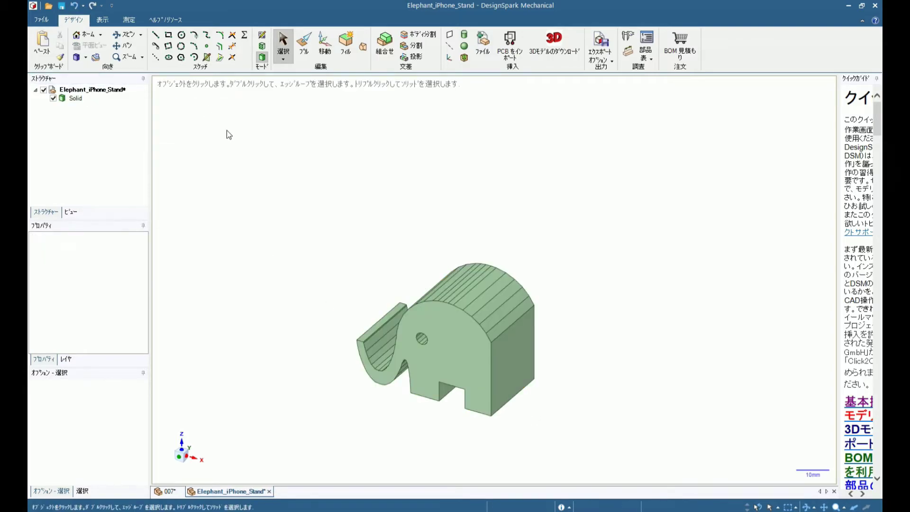
mouse_move(315, 399)
middle_mouse_down()
mouse_move(311, 284)
mouse_move(368, 290)
mouse_move(230, 315)
mouse_move(204, 349)
mouse_move(149, 355)
mouse_move(362, 377)
mouse_move(372, 359)
mouse_move(361, 350)
mouse_move(368, 331)
mouse_move(352, 349)
mouse_move(358, 363)
middle_mouse_up()
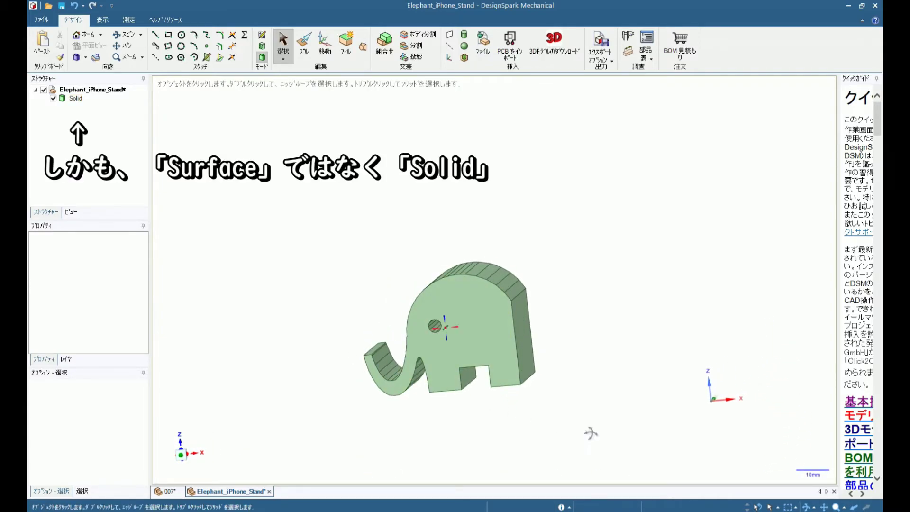
left_click(471, 336)
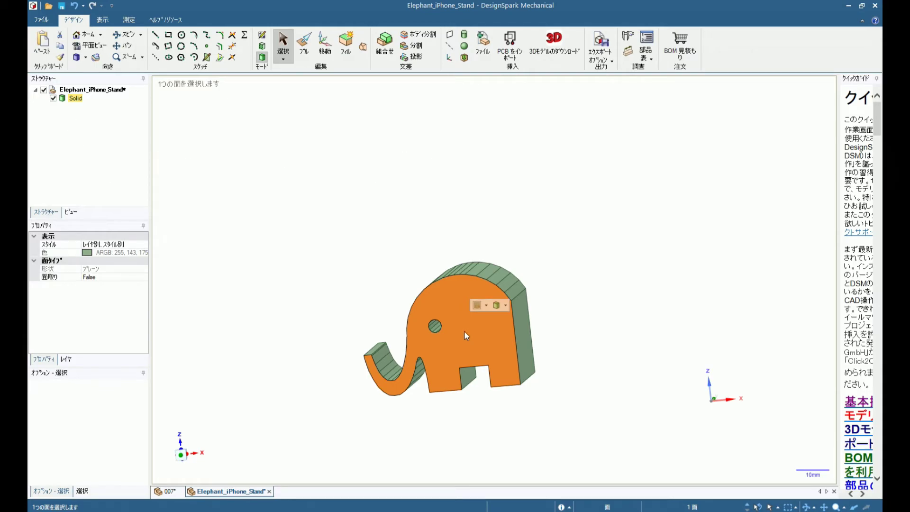
Step: Delete the elephant's front face and orbit to look into the open shell
right_click(481, 332)
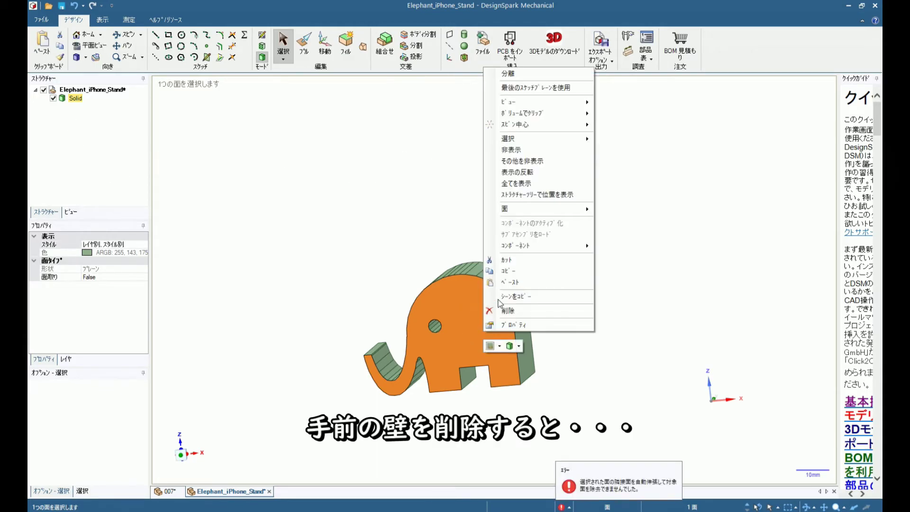
left_click(509, 312)
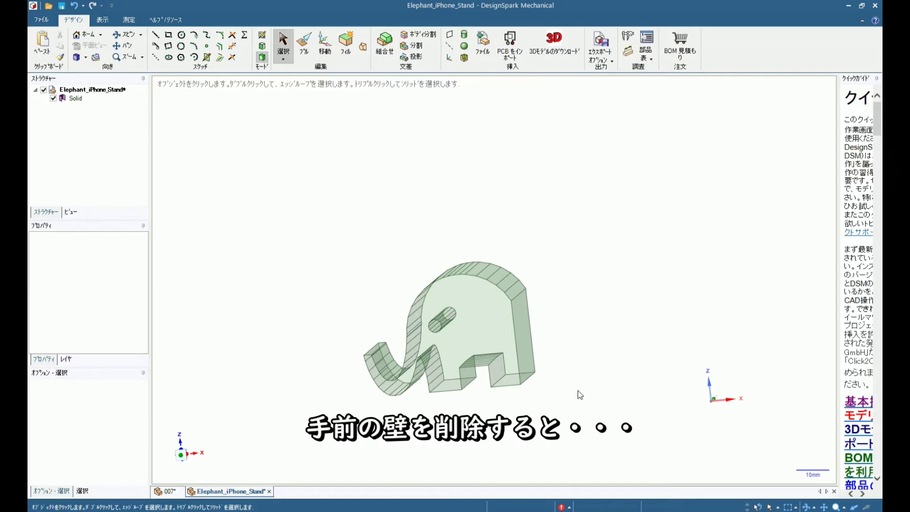
middle_click_drag(578, 391, 581, 379)
mouse_move(540, 371)
middle_mouse_down()
mouse_move(592, 399)
mouse_move(585, 376)
mouse_move(510, 377)
middle_mouse_up()
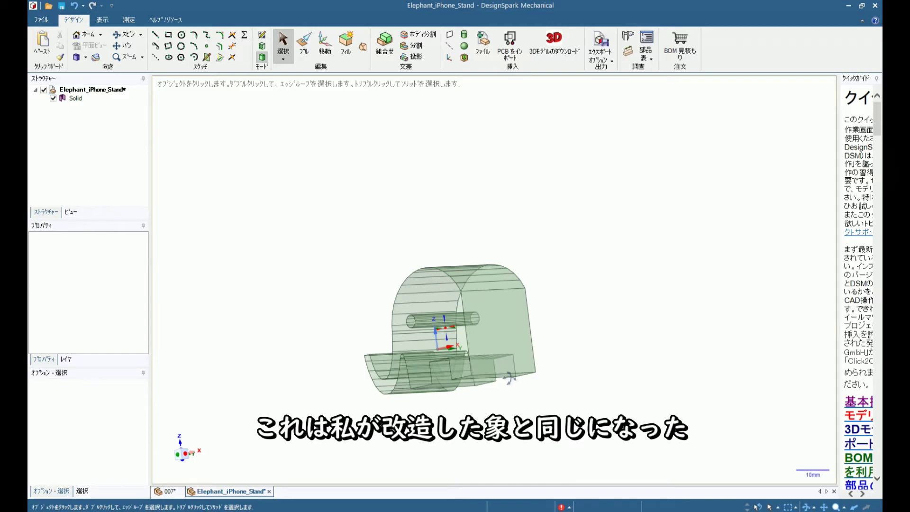
Step: Select the elephant Solid in the Structure tree and check its options
left_click(77, 98)
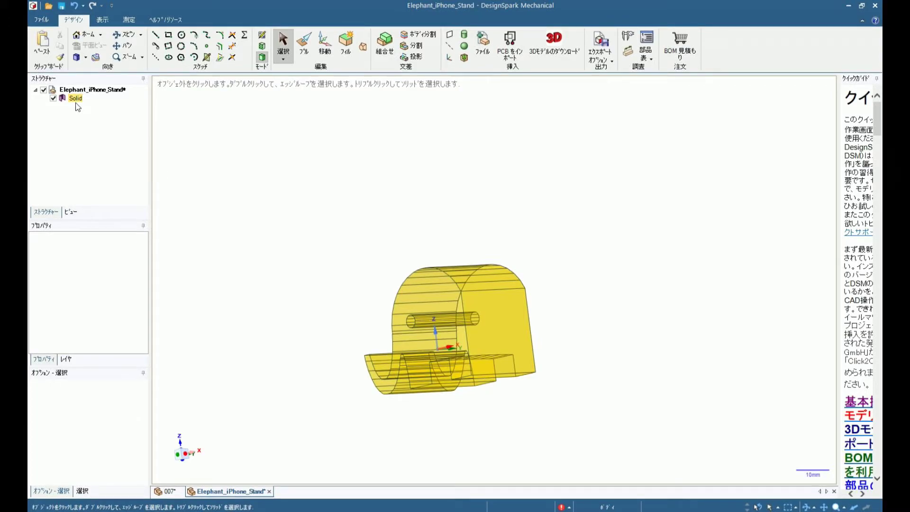
left_click(72, 104)
left_click(73, 102)
left_click(74, 99)
right_click(72, 98)
left_click(53, 122)
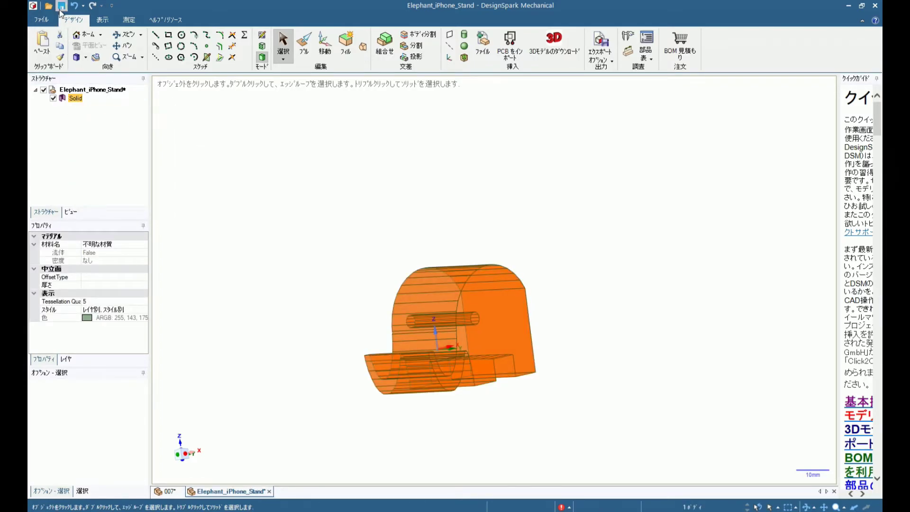
left_click(87, 28)
left_click(309, 296)
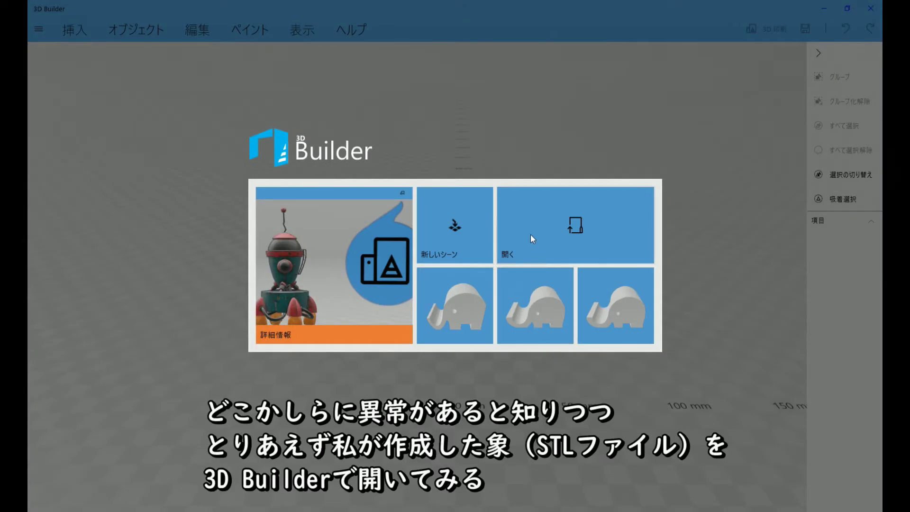
Step: Import the 007 elephant STL into 3D Builder and repair its object errors
left_click(576, 232)
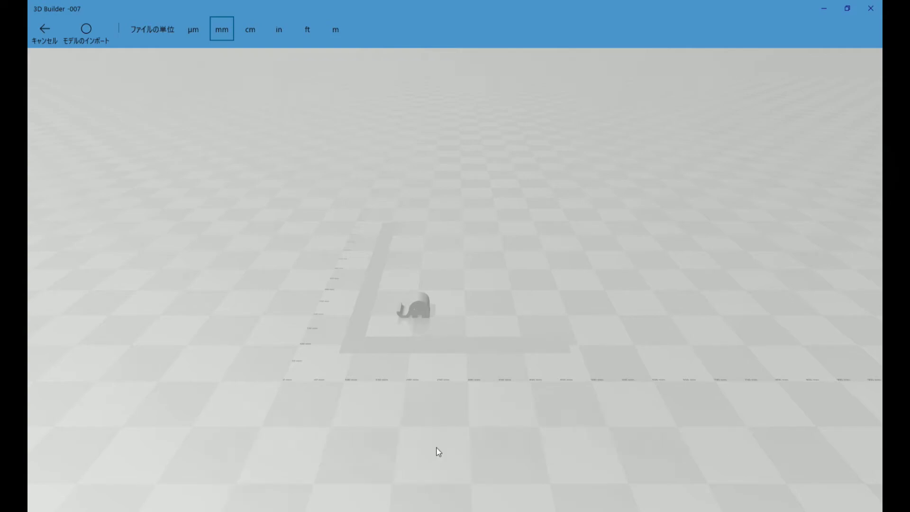
left_click(85, 28)
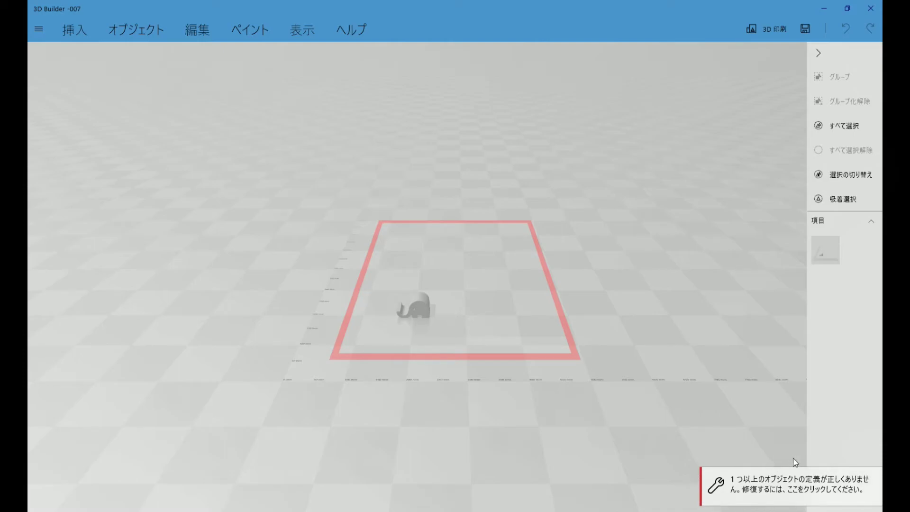
left_click(804, 492)
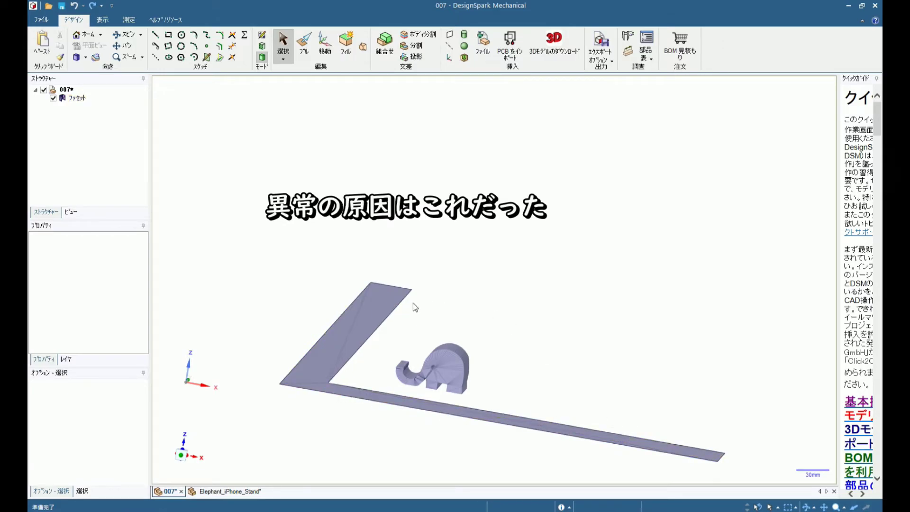
Step: Box-select and delete the ruler's upright arm and its long flat bar
mouse_move(418, 303)
left_mouse_down()
mouse_move(352, 275)
mouse_move(349, 296)
left_mouse_up()
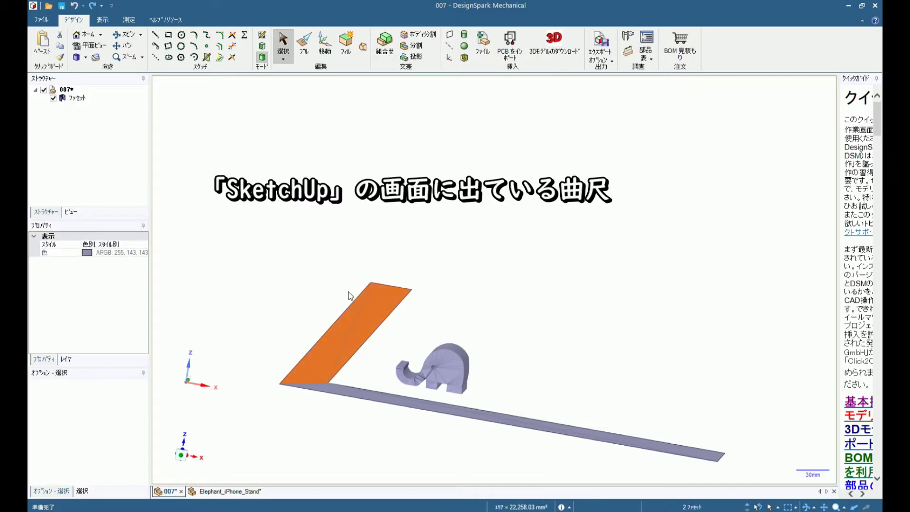
key("Delete")
left_click_drag(732, 468, 661, 431)
key("Delete")
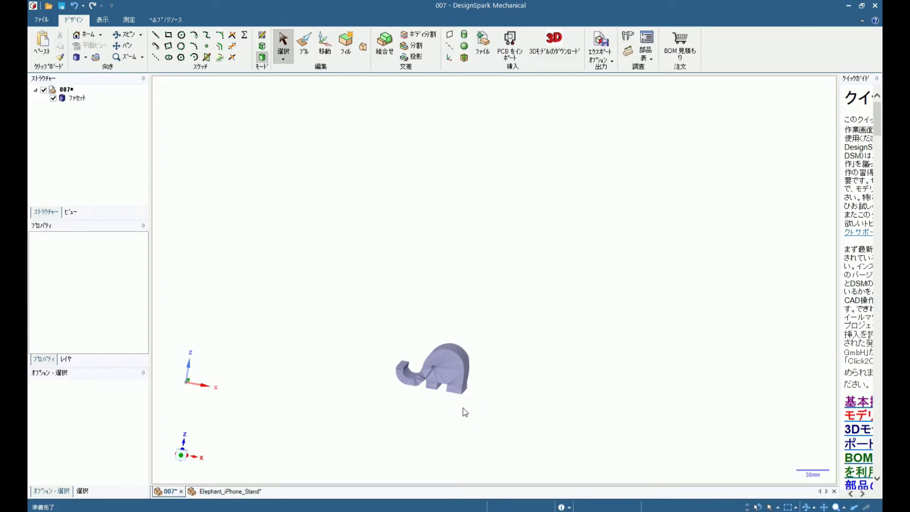
middle_click_drag(441, 415, 439, 413)
scroll(432, 405, "up", 3)
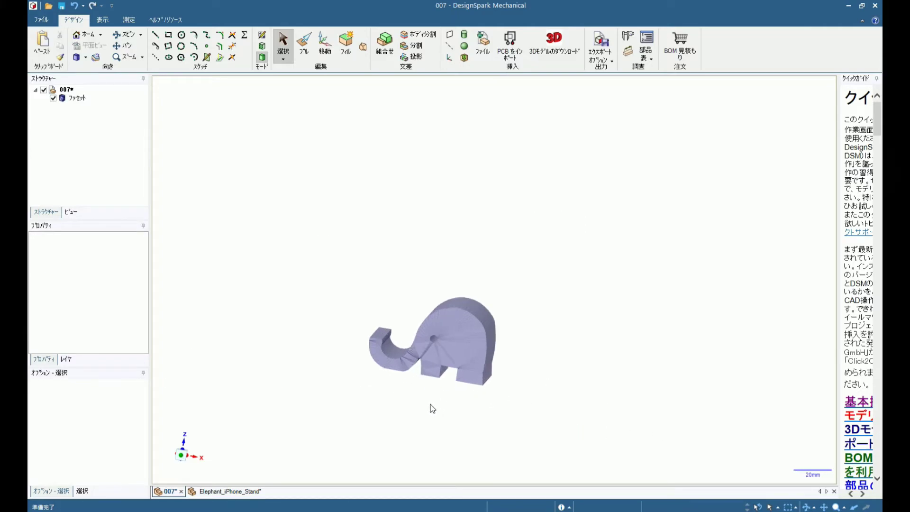
scroll(431, 405, "up", 2)
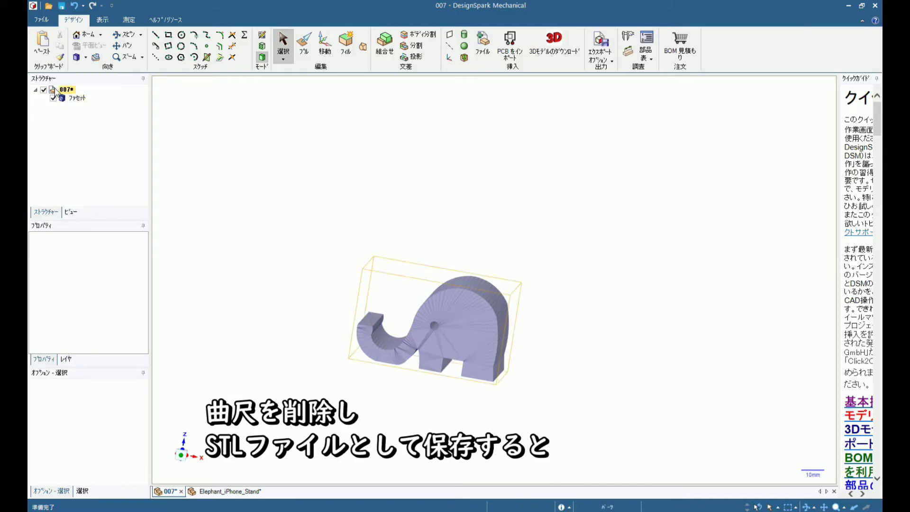
Step: Overwrite-save the elephant-only 007 model as an STL of one body, 756 facets
left_click(49, 20)
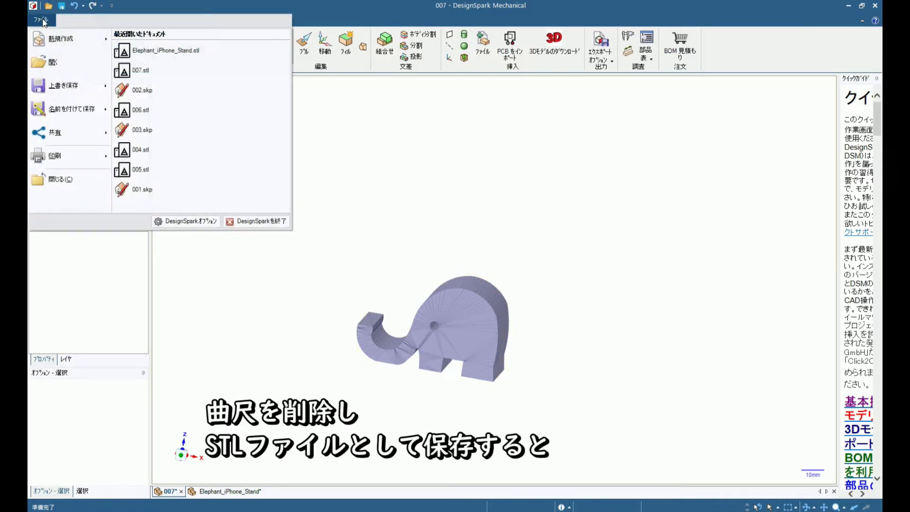
left_click(62, 85)
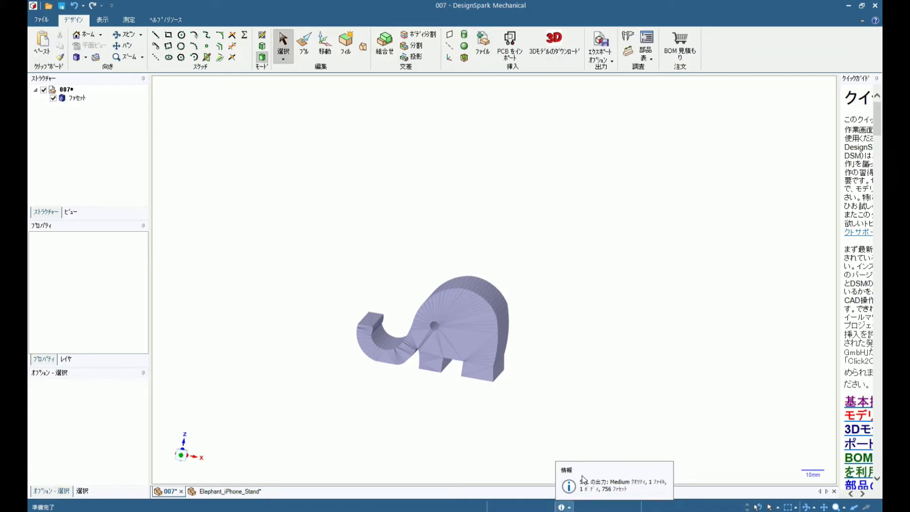
left_click(642, 492)
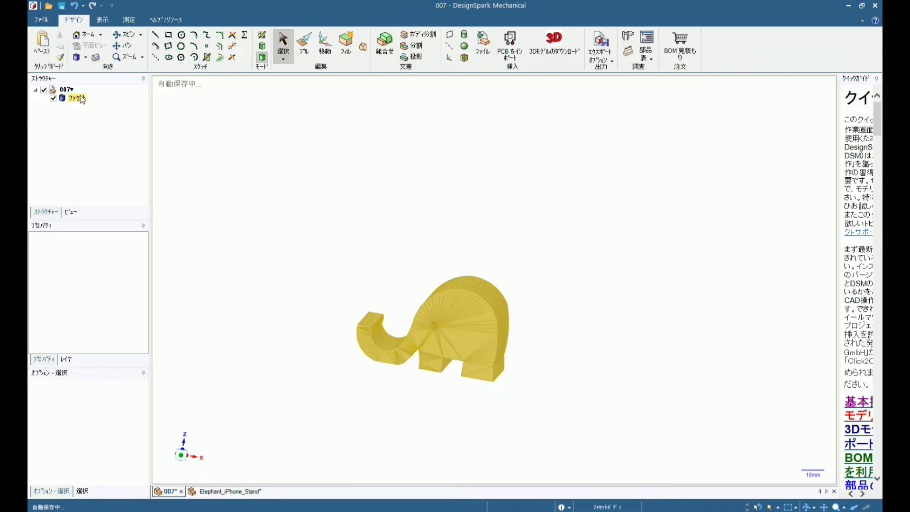
left_click_drag(330, 240, 554, 407)
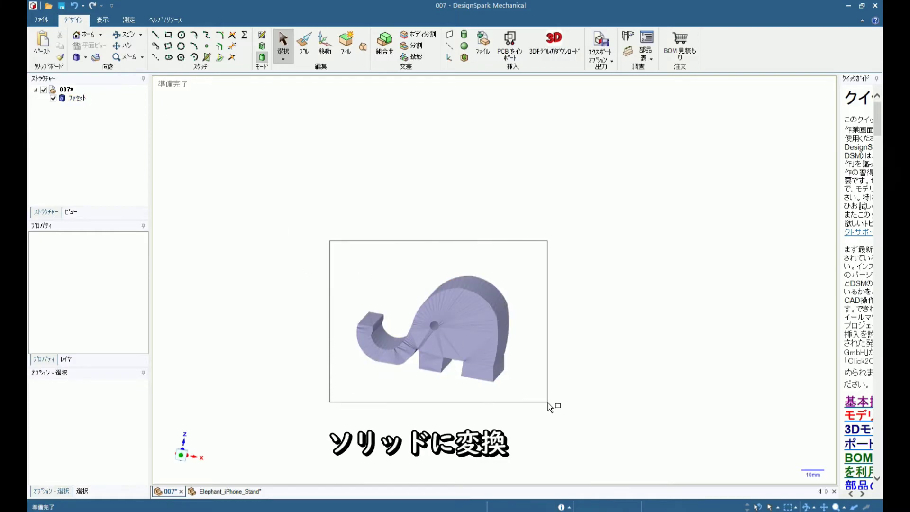
Step: Convert the 007 facet body to a solid and select the new Solid item
right_click(70, 99)
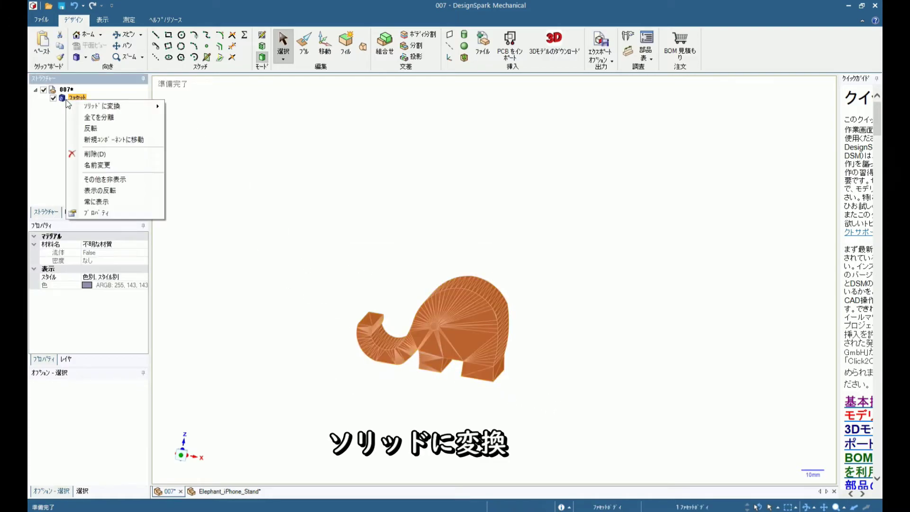
left_click(192, 107)
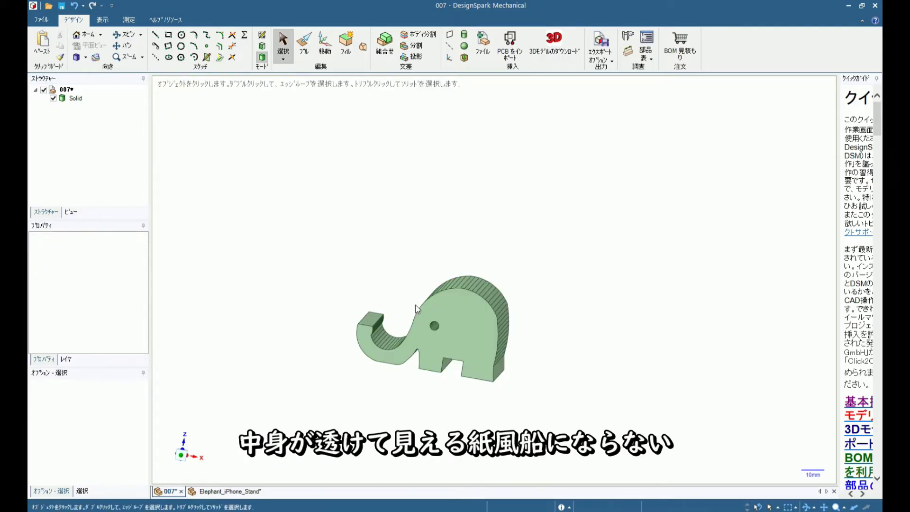
left_click(75, 98)
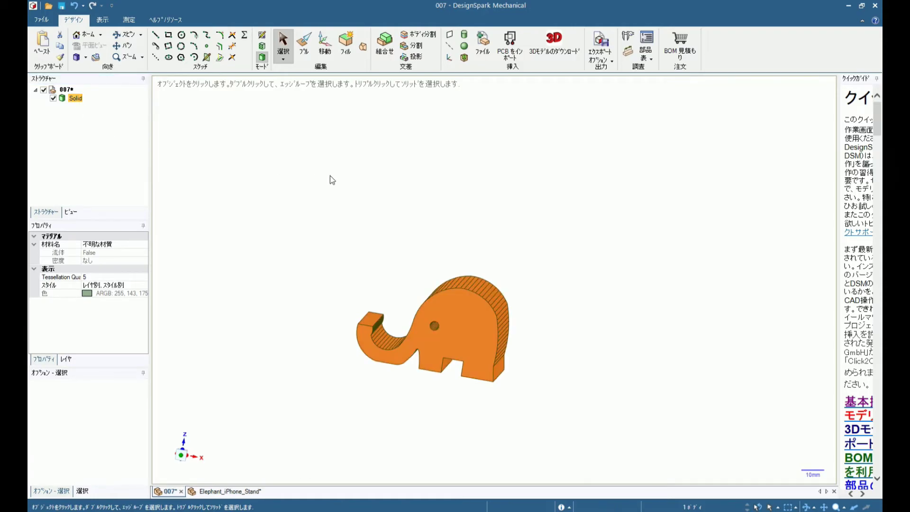
Step: Test-delete the elephant's front face and orbit to inspect the resulting open shell
left_click(476, 339)
right_click(474, 334)
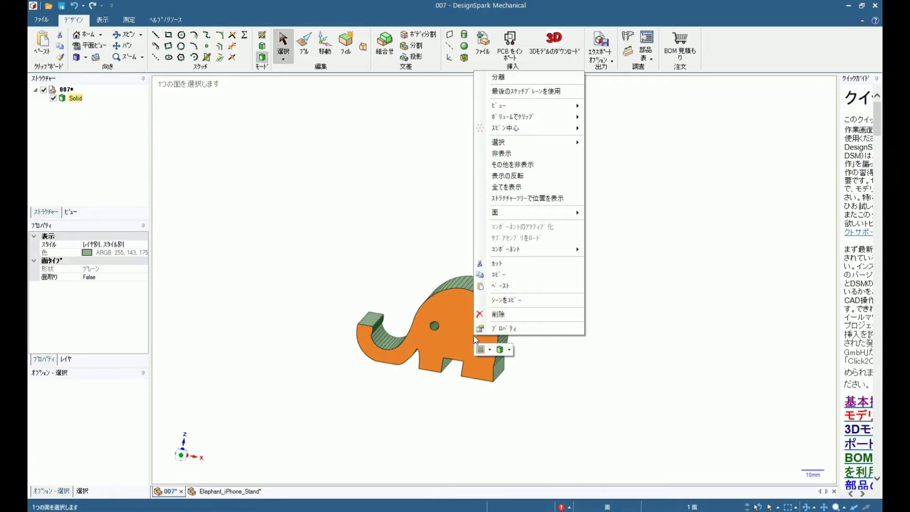
left_click(509, 320)
key("Escape")
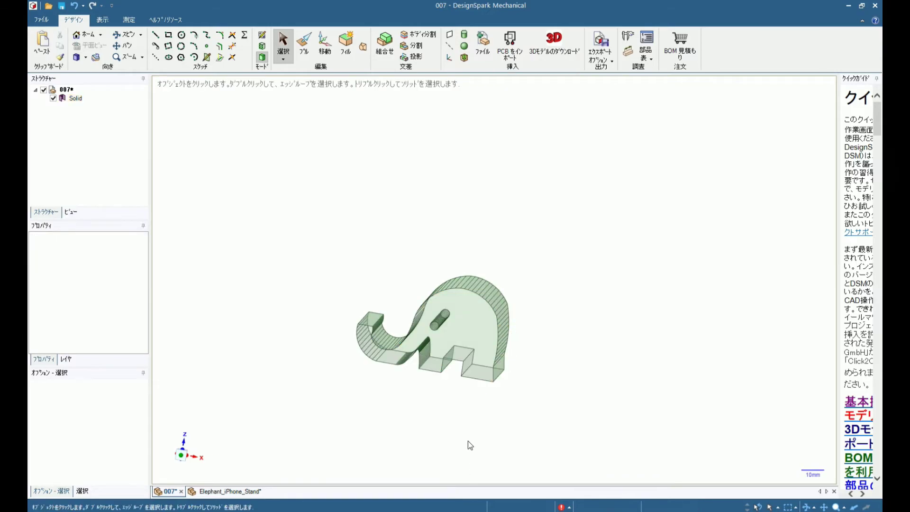
middle_click_drag(448, 386, 419, 374)
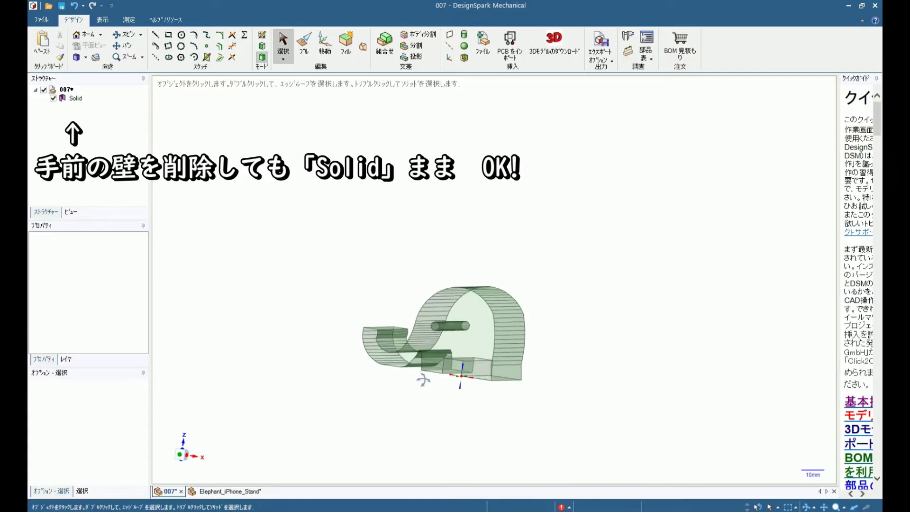
middle_click_drag(419, 374, 413, 377)
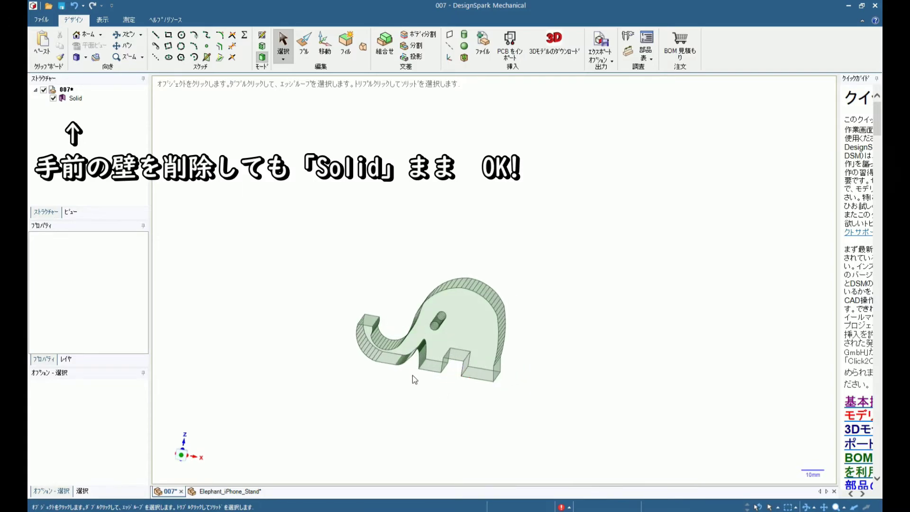
Step: Confirm the body is still Solid, then undo the front-face deletion
left_click(76, 98)
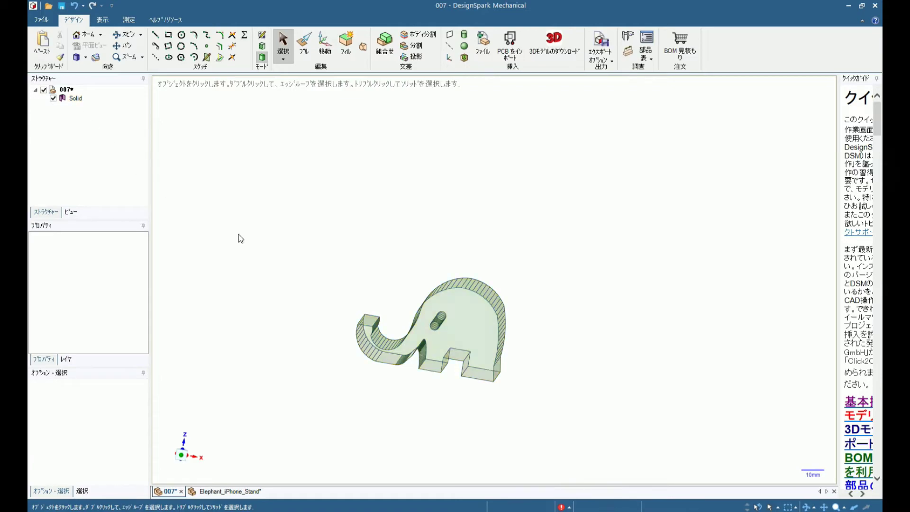
mouse_move(571, 401)
middle_mouse_down()
mouse_move(519, 401)
mouse_move(540, 406)
middle_mouse_up()
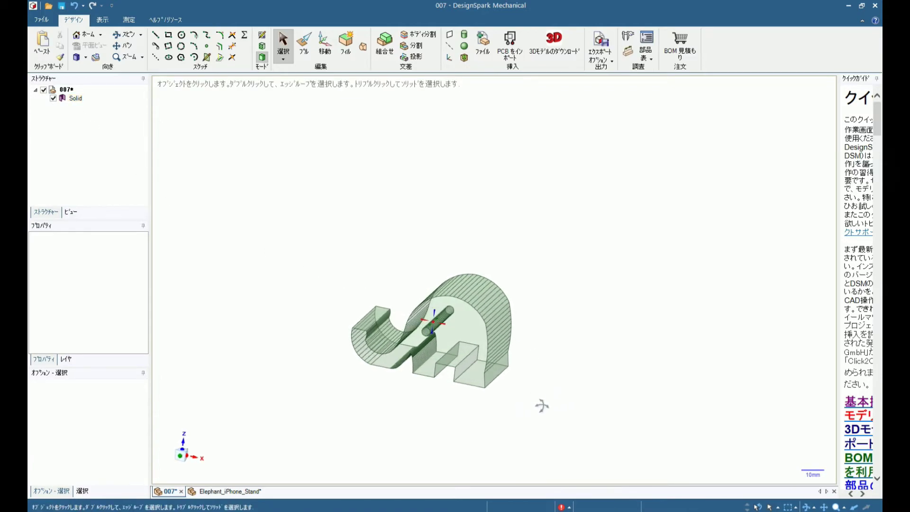
left_click(74, 7)
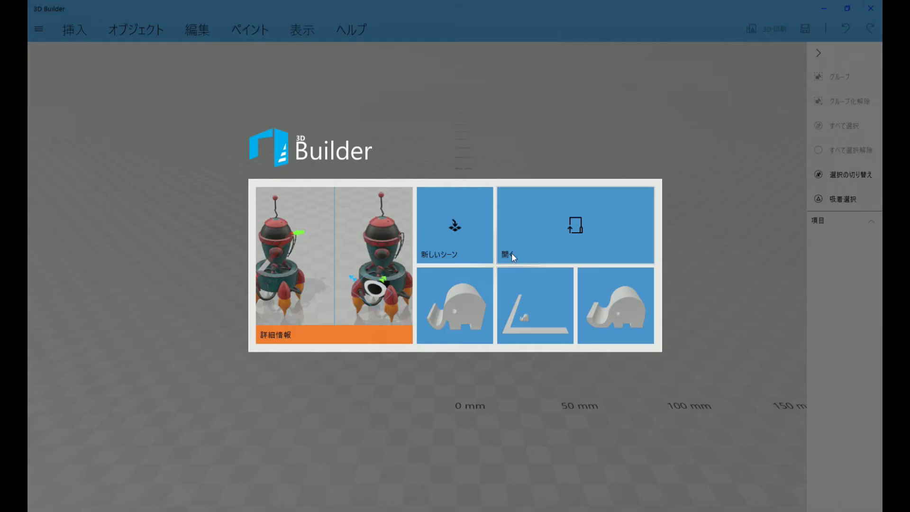
Step: Import the 008 elephant stand model into the 3D Builder scene and select it
left_click(580, 226)
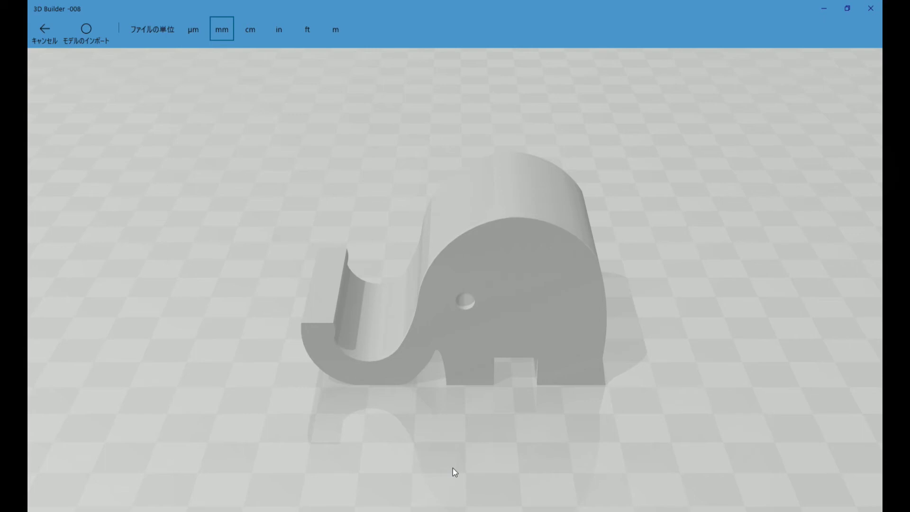
left_click(87, 31)
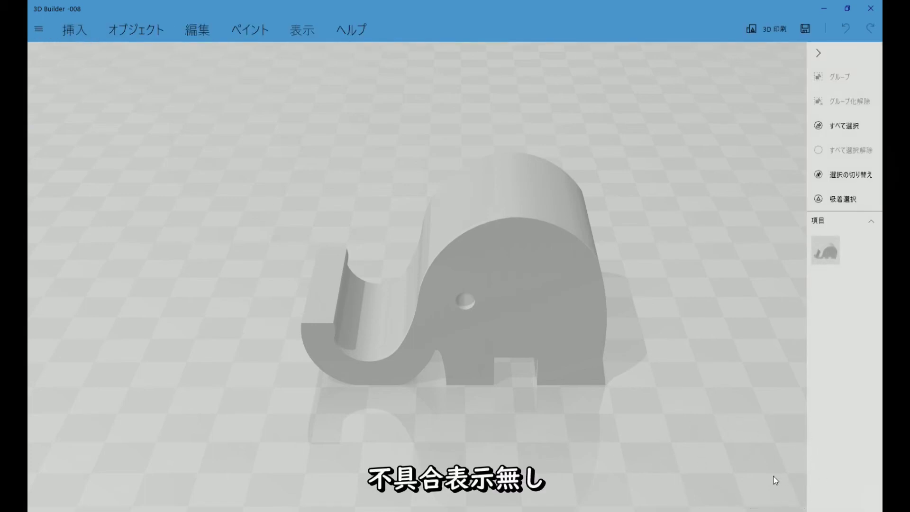
left_click(539, 329)
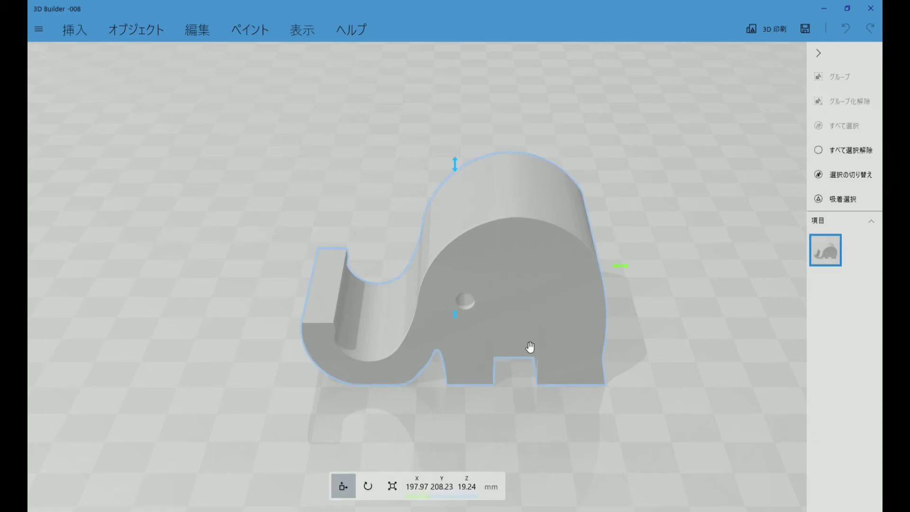
left_click(204, 33)
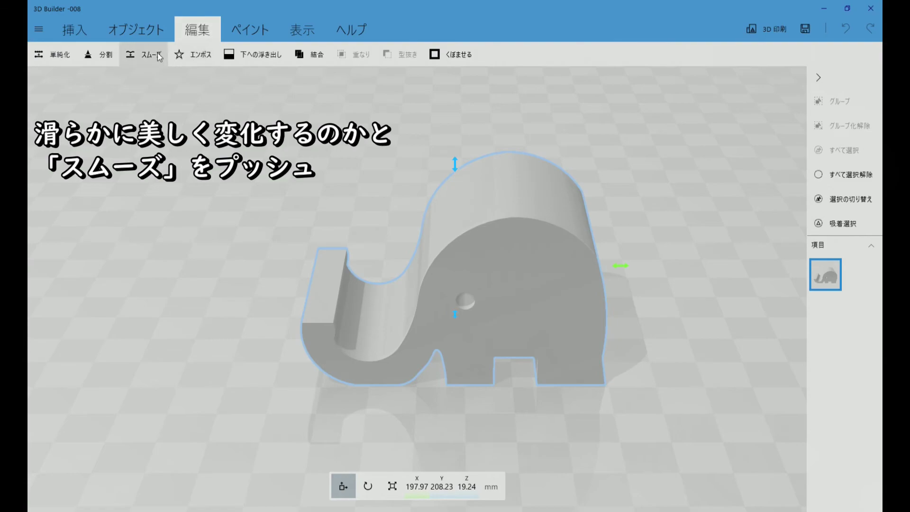
Step: Apply the Smooth preview to the 008 elephant and orbit around it to inspect
left_click(162, 56)
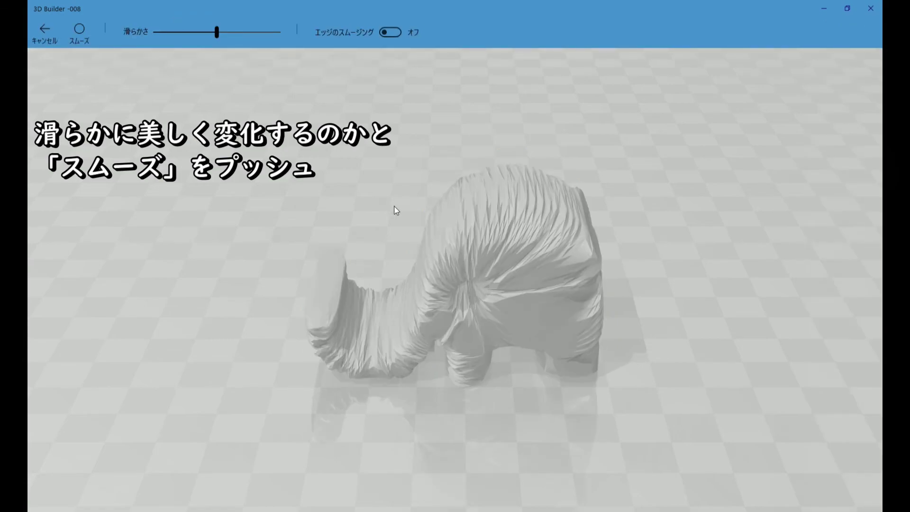
mouse_move(395, 205)
left_mouse_down()
mouse_move(391, 163)
mouse_move(225, 169)
left_mouse_up()
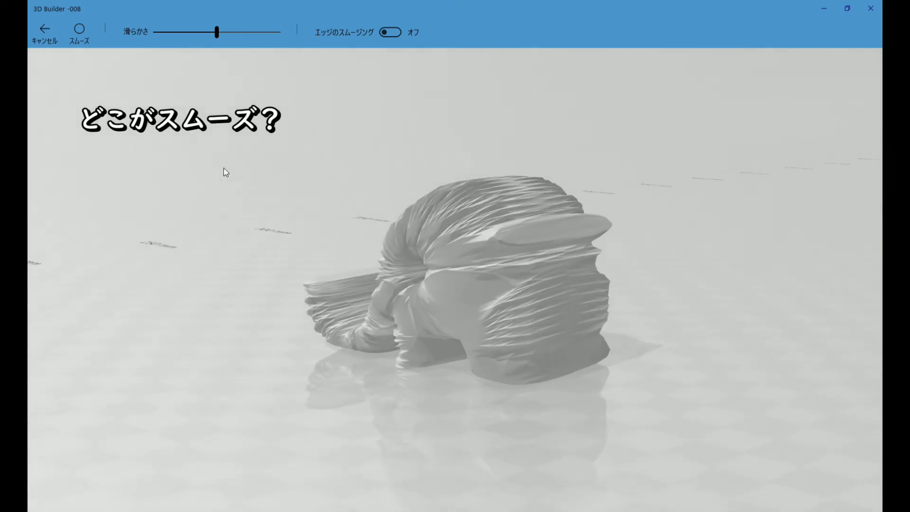
left_click_drag(446, 252, 156, 280)
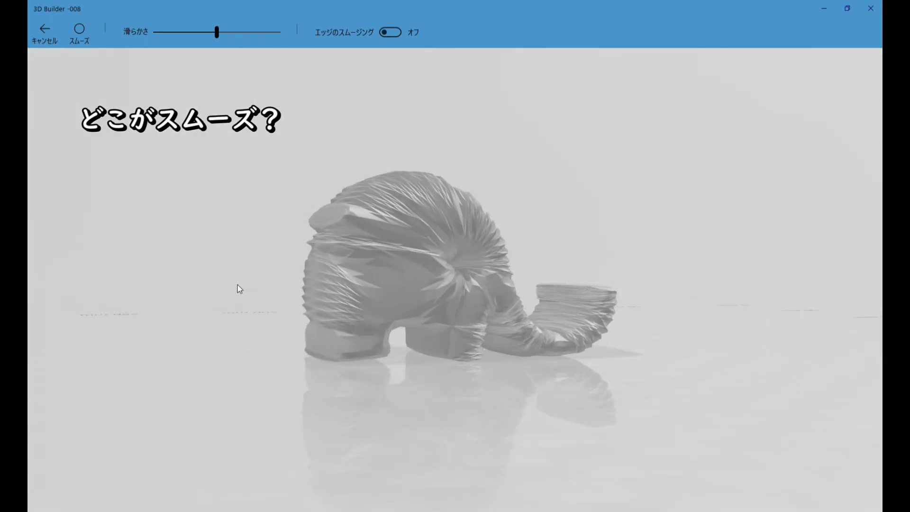
mouse_move(158, 283)
left_mouse_down()
mouse_move(431, 302)
mouse_move(593, 273)
mouse_move(625, 232)
mouse_move(628, 150)
mouse_move(627, 197)
mouse_move(662, 278)
mouse_move(754, 326)
mouse_move(865, 339)
mouse_move(817, 314)
mouse_move(819, 304)
left_mouse_up()
mouse_move(571, 158)
left_mouse_down()
mouse_move(588, 157)
mouse_move(571, 135)
left_mouse_up()
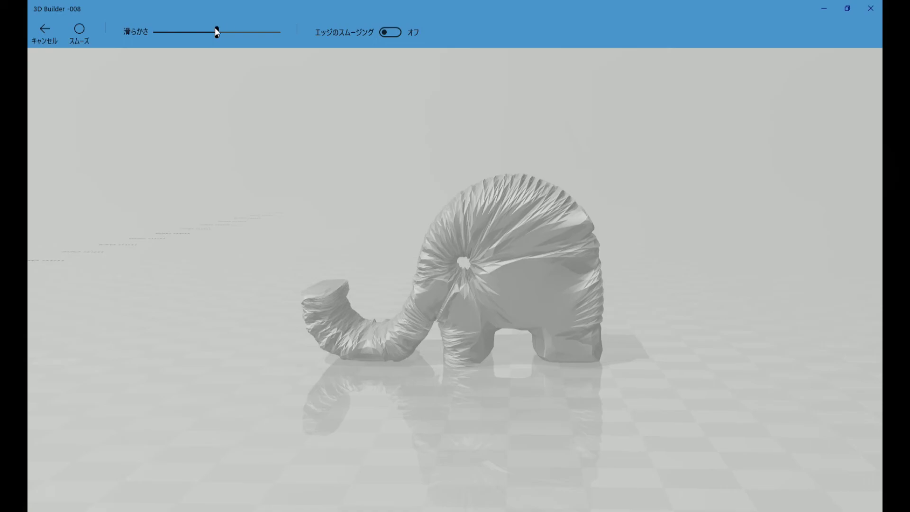
Step: Push smoothness to near maximum, check the wrinkled side view, then drop it to minimum
left_click_drag(217, 32, 279, 55)
left_click_drag(332, 194, 332, 151)
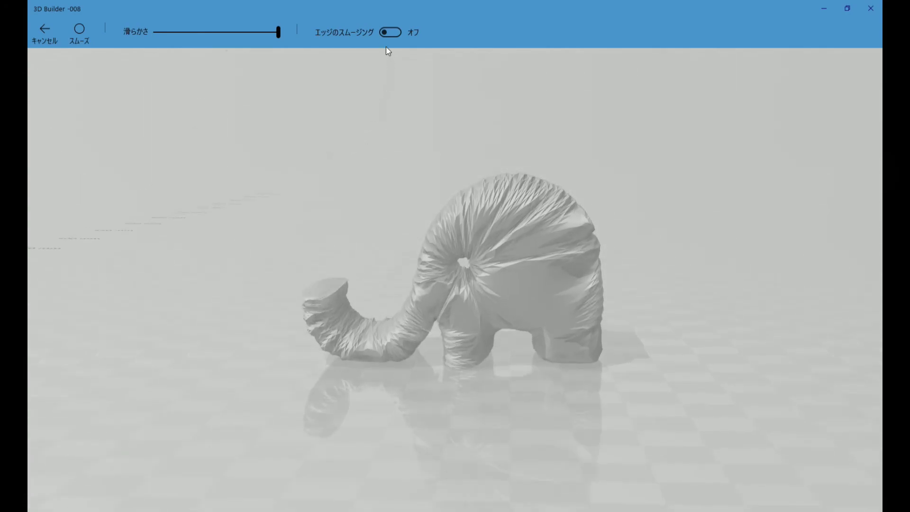
left_click_drag(278, 32, 155, 32)
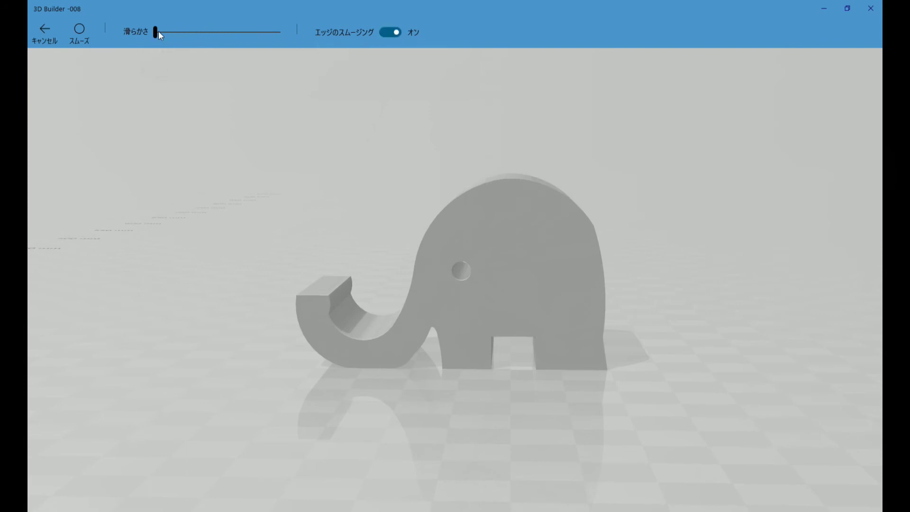
Step: Raise smoothness back toward 6 and orbit around the smoothed elephant from several angles
left_click_drag(156, 33, 260, 50)
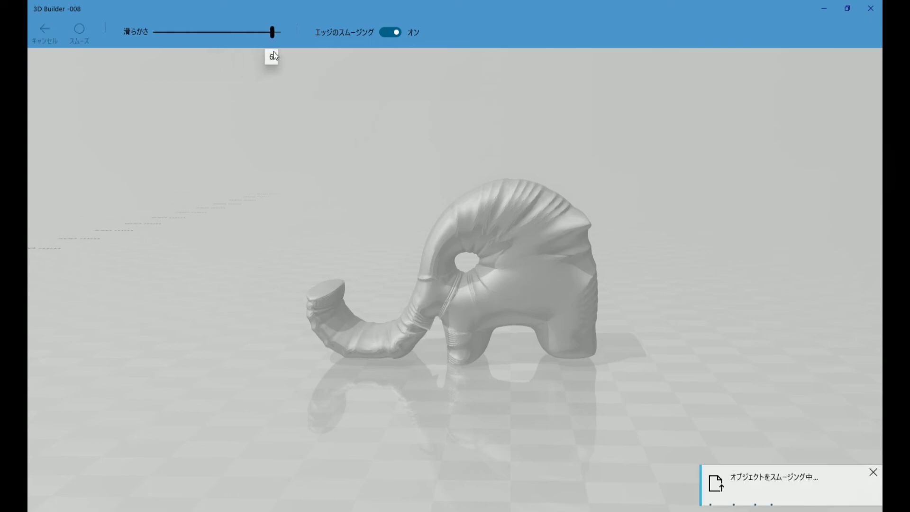
mouse_move(376, 153)
right_mouse_down()
mouse_move(351, 136)
mouse_move(368, 142)
right_mouse_up()
mouse_move(392, 331)
right_mouse_down()
mouse_move(370, 198)
mouse_move(356, 260)
mouse_move(356, 371)
mouse_move(252, 402)
mouse_move(578, 389)
right_mouse_up()
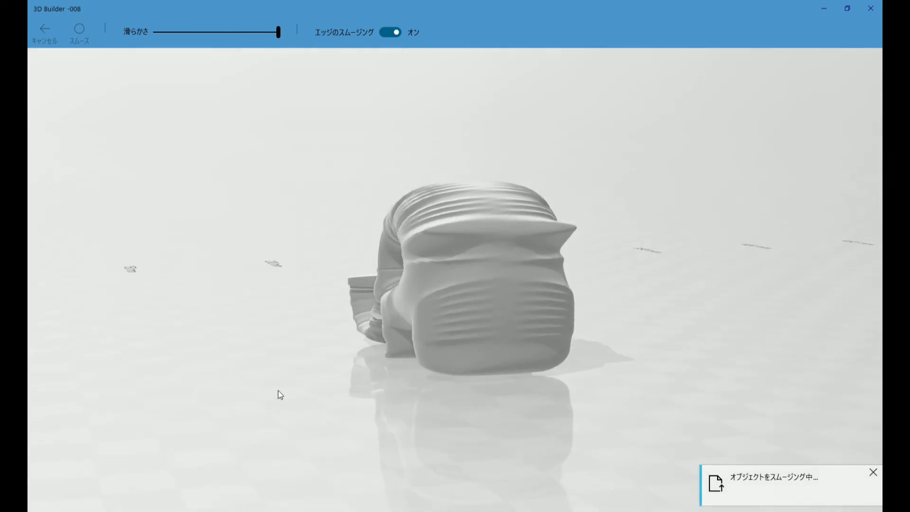
mouse_move(616, 315)
left_mouse_down()
mouse_move(425, 319)
mouse_move(238, 303)
left_mouse_up()
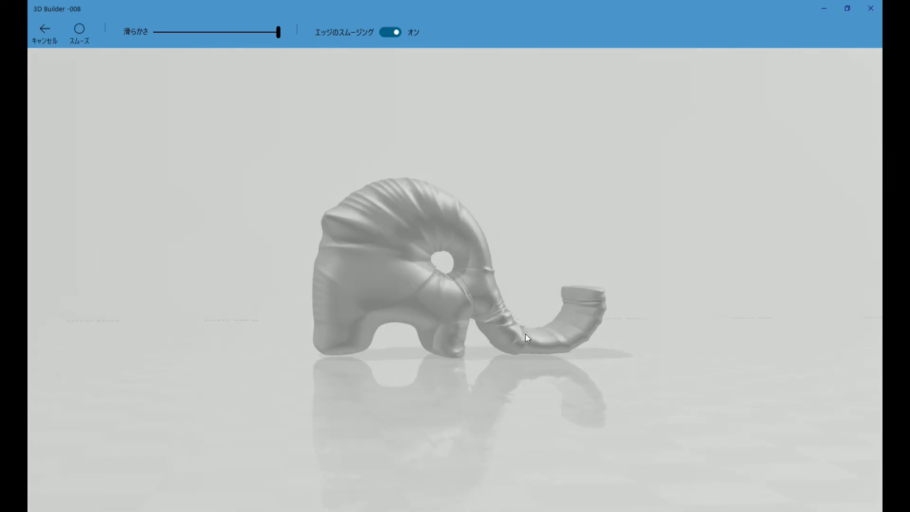
left_click_drag(530, 337, 514, 331)
left_click_drag(580, 331, 293, 338)
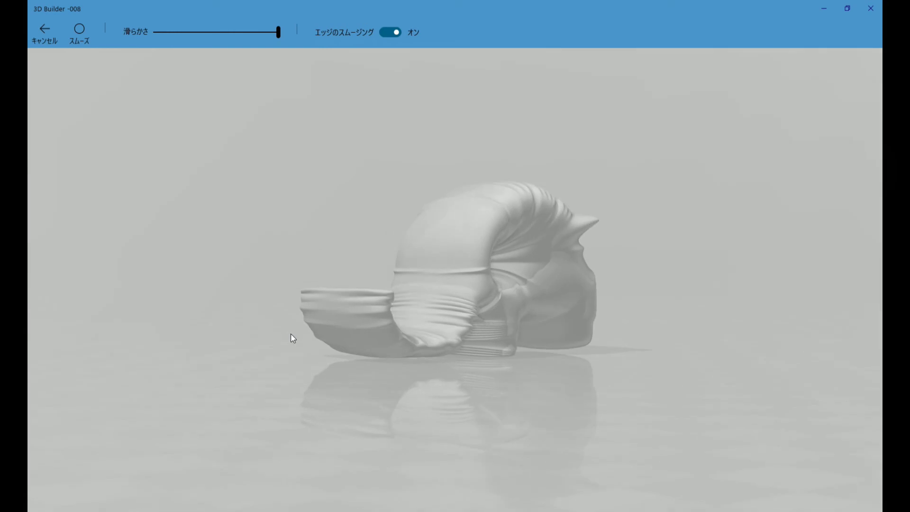
mouse_move(632, 334)
left_mouse_down()
mouse_move(508, 351)
mouse_move(464, 346)
mouse_move(475, 341)
left_mouse_up()
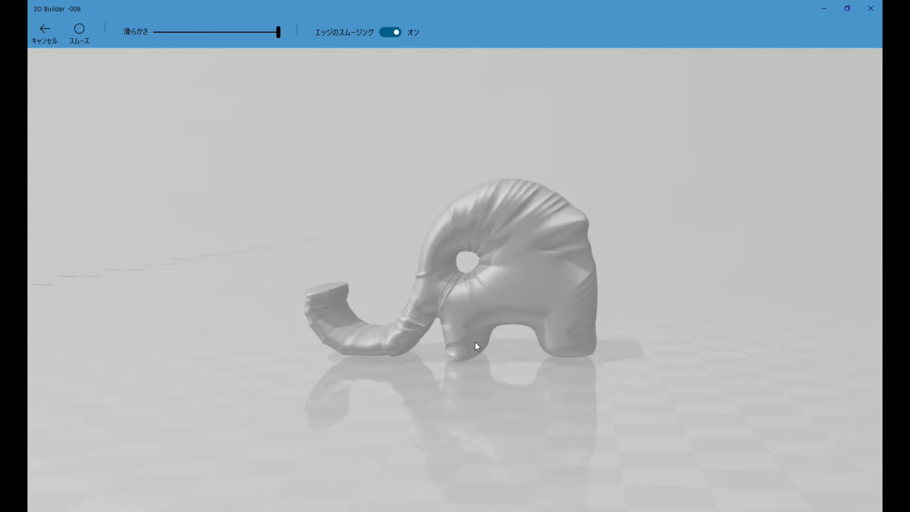
Step: Turn edge smoothing off and return smoothness to 0, restoring the unsmoothed elephant
scroll(475, 345, "down", 2)
scroll(480, 349, "down", 2)
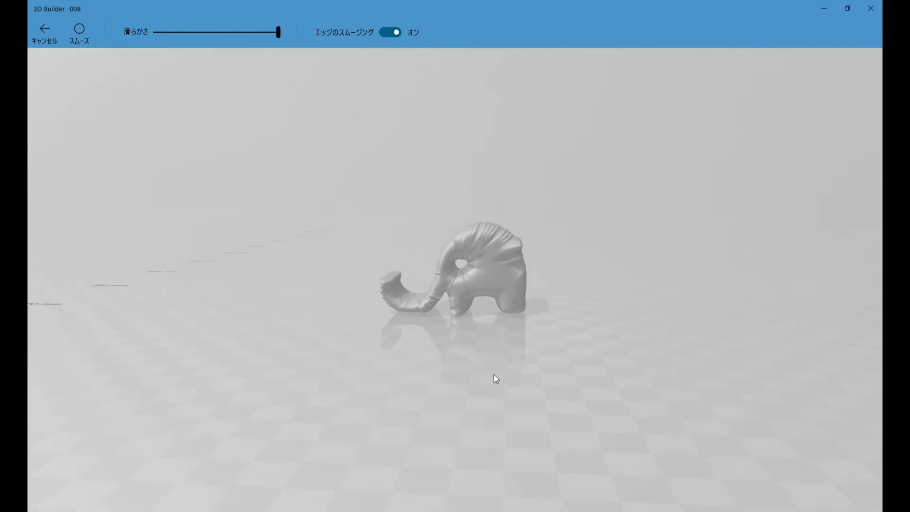
left_click(382, 34)
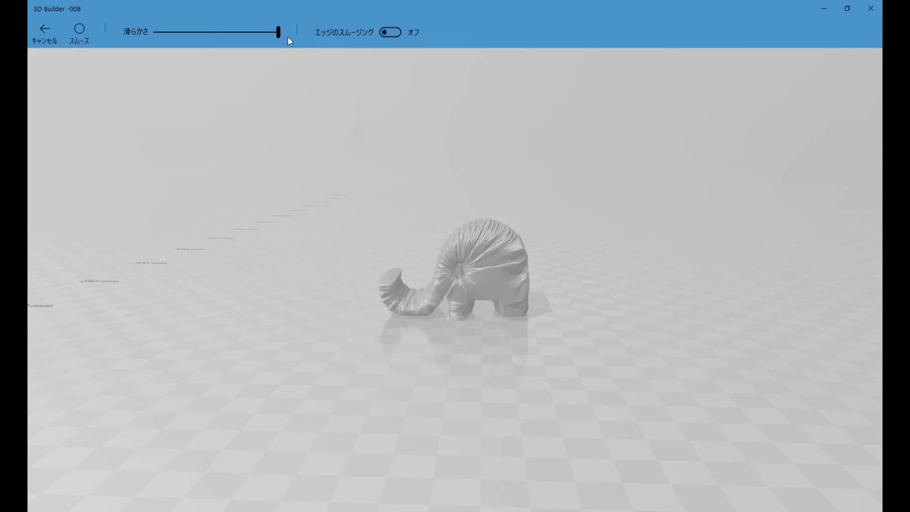
left_click_drag(277, 35, 107, 32)
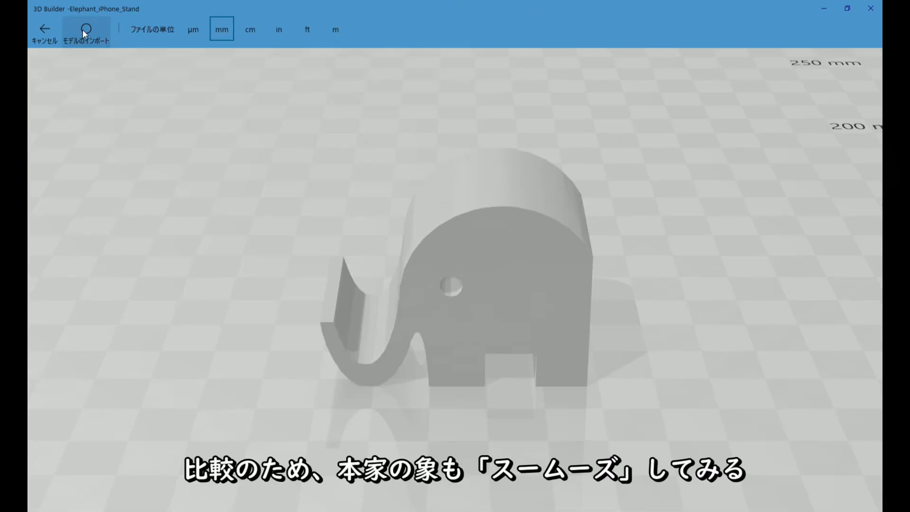
Step: Import the original Elephant_iPhone_Stand model and select it for smoothing
left_click(83, 30)
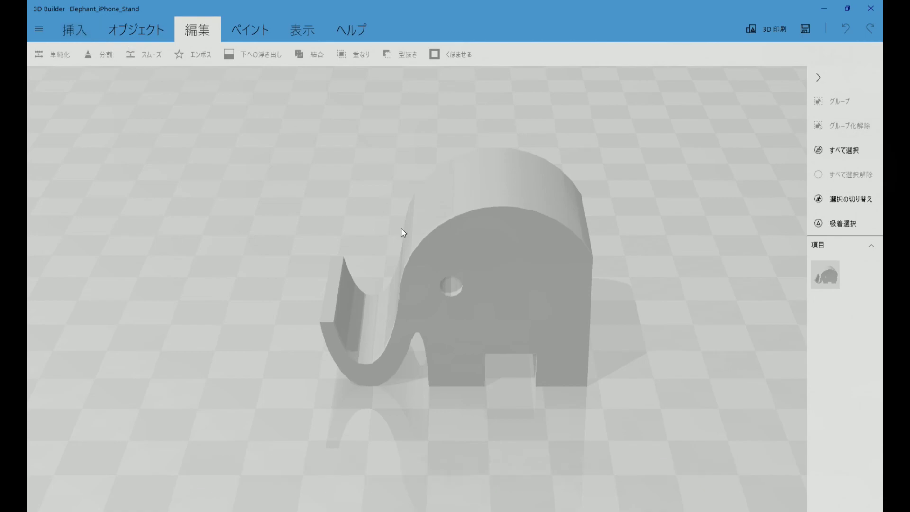
left_click(499, 265)
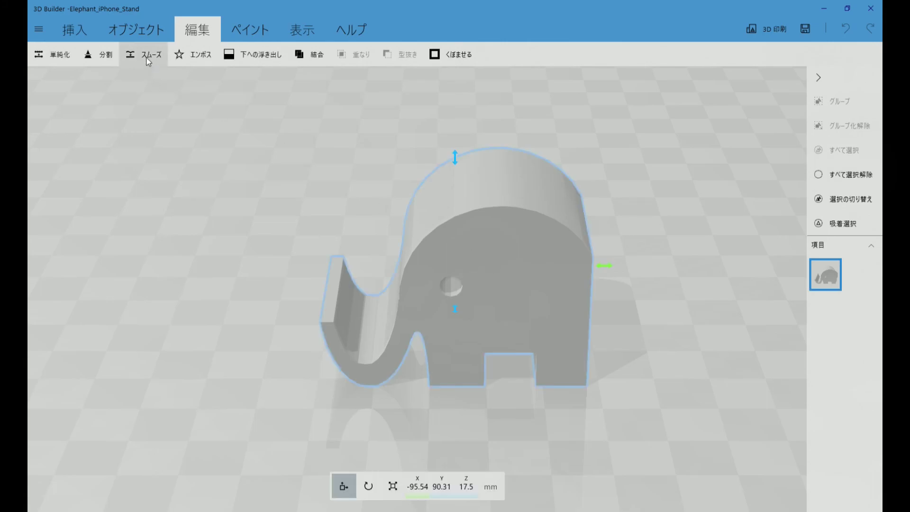
left_click(147, 58)
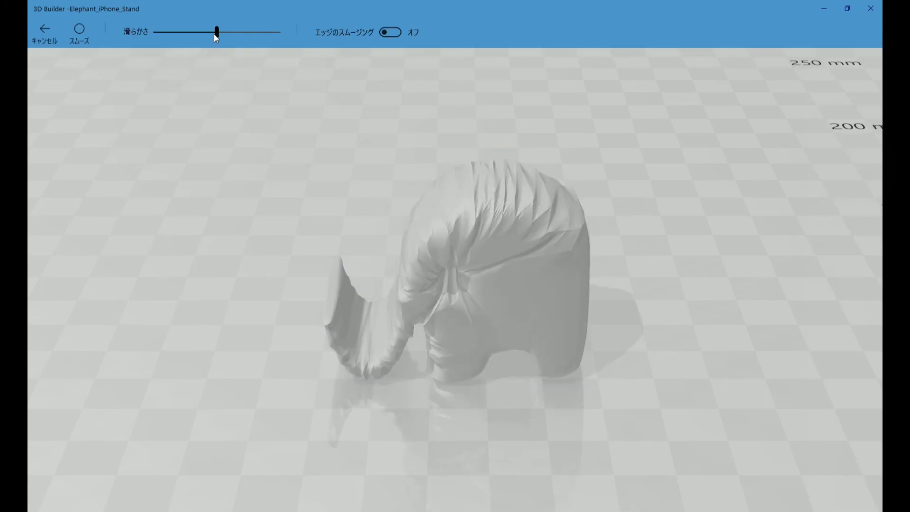
Step: Preview Elephant_iPhone_Stand at maximum smoothness with edge smoothing on, orbiting to compare
mouse_move(214, 33)
left_mouse_down()
mouse_move(284, 43)
mouse_move(147, 44)
mouse_move(218, 56)
left_mouse_up()
mouse_move(524, 317)
left_mouse_down()
mouse_move(513, 272)
mouse_move(492, 303)
mouse_move(336, 314)
mouse_move(584, 336)
mouse_move(474, 350)
mouse_move(343, 338)
mouse_move(494, 332)
mouse_move(382, 331)
left_mouse_up()
mouse_move(599, 315)
left_mouse_down()
mouse_move(532, 326)
mouse_move(281, 274)
mouse_move(544, 274)
mouse_move(295, 284)
mouse_move(308, 280)
left_mouse_up()
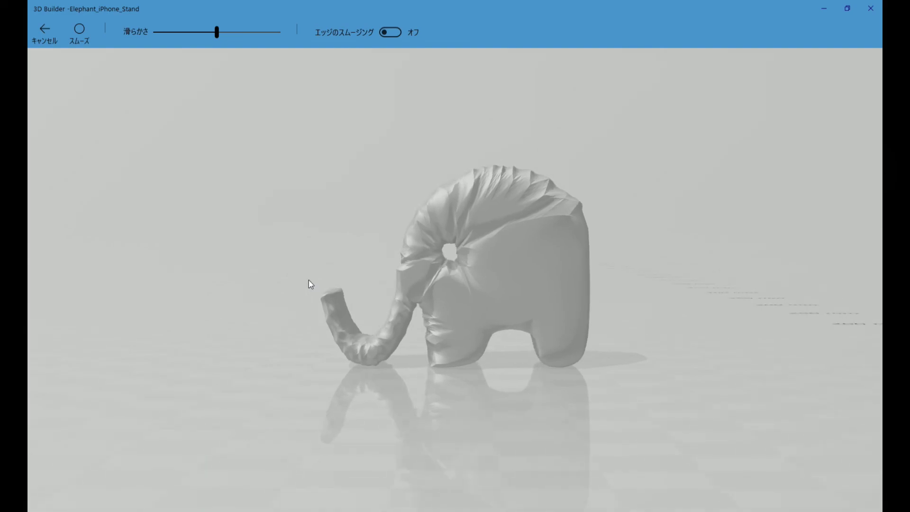
left_click(397, 33)
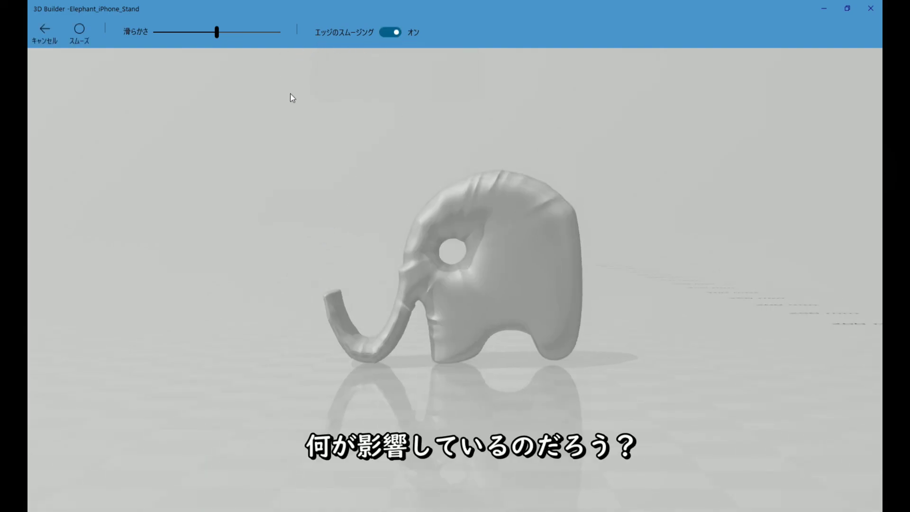
mouse_move(216, 33)
left_mouse_down()
mouse_move(147, 34)
mouse_move(274, 49)
mouse_move(298, 67)
left_mouse_up()
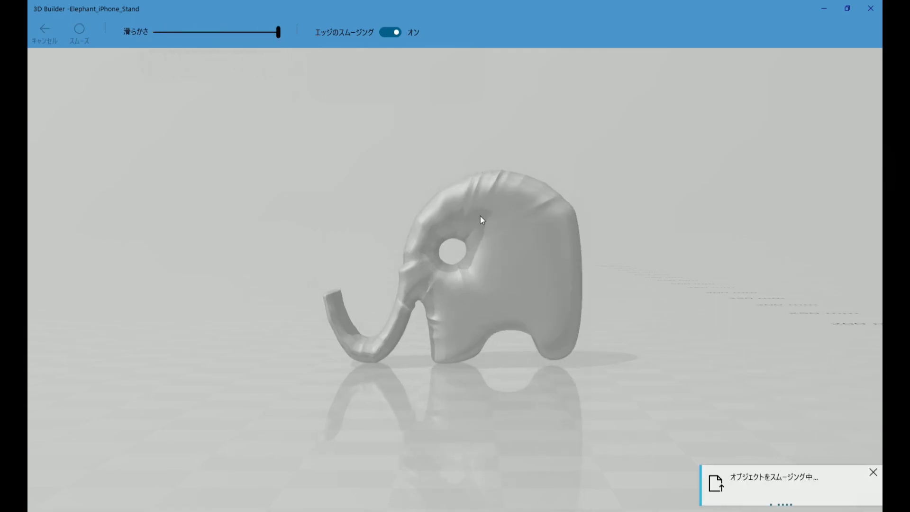
mouse_move(542, 297)
right_mouse_down()
mouse_move(511, 370)
mouse_move(676, 311)
mouse_move(408, 299)
mouse_move(480, 314)
mouse_move(667, 299)
mouse_move(411, 301)
mouse_move(627, 295)
right_mouse_up()
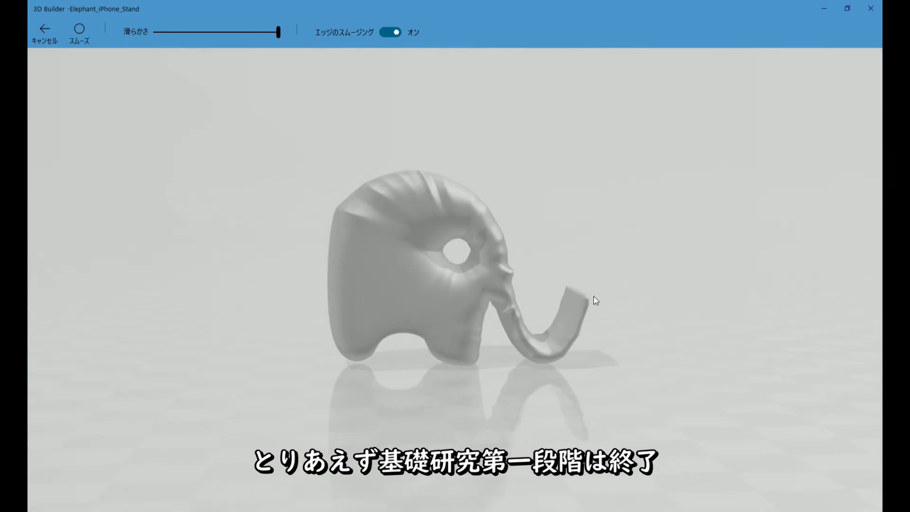